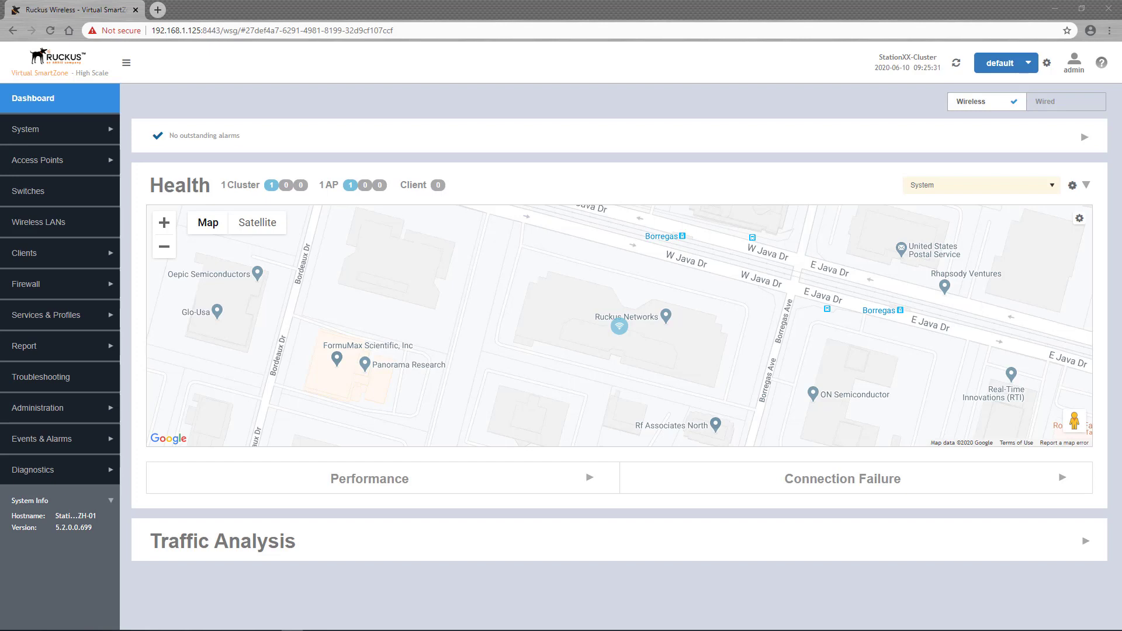
Bring the ICX7150-C12 switch's console terminal to the front at its Router# prompt
{"action": "key", "text": "alt+Tab"}
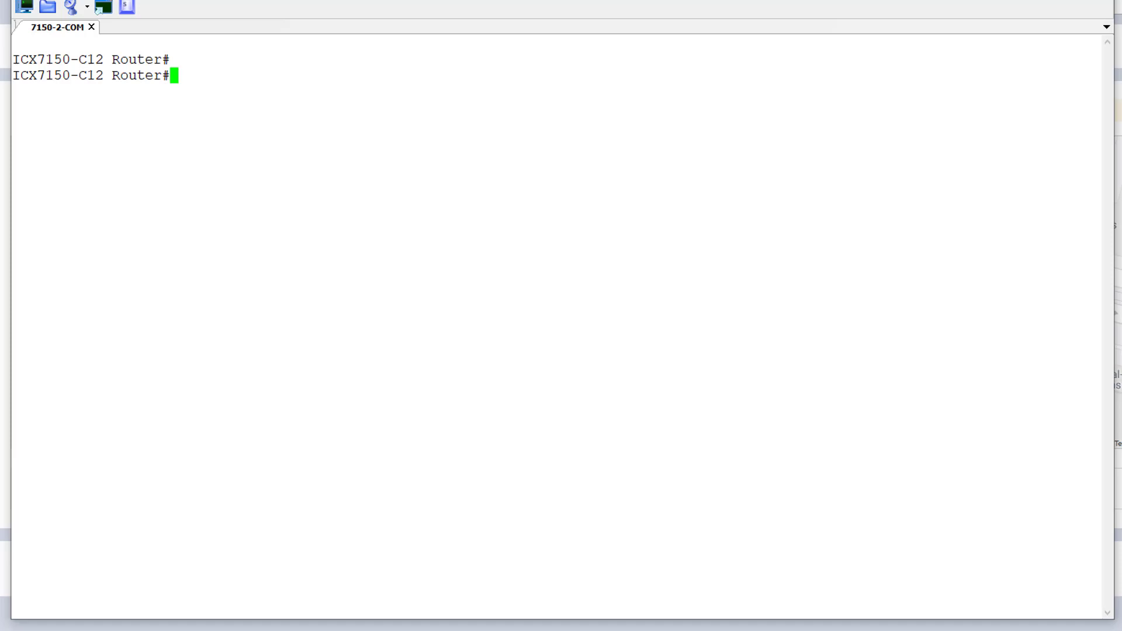
Run show version, show running-config and show config on the ICX7150-C12 console
{"action": "type", "text": "show version"}
{"action": "key", "text": "Return"}
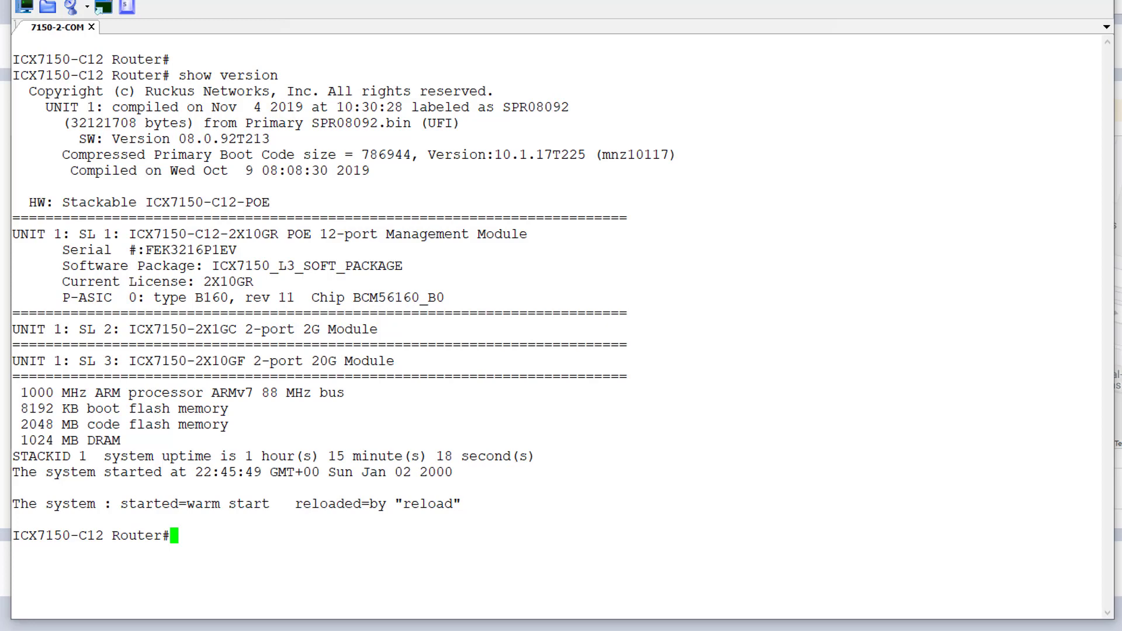
{"action": "type", "text": "show running-config"}
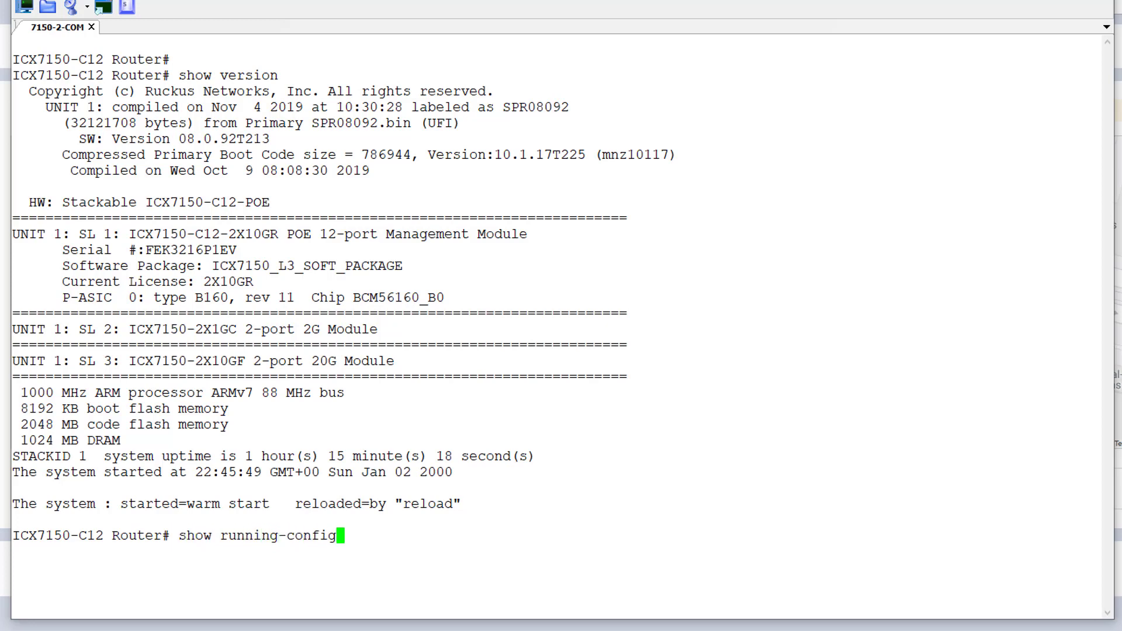
{"action": "key", "text": "Return"}
{"action": "key", "text": "space"}
{"action": "key", "text": "space"}
{"action": "key", "text": "space"}
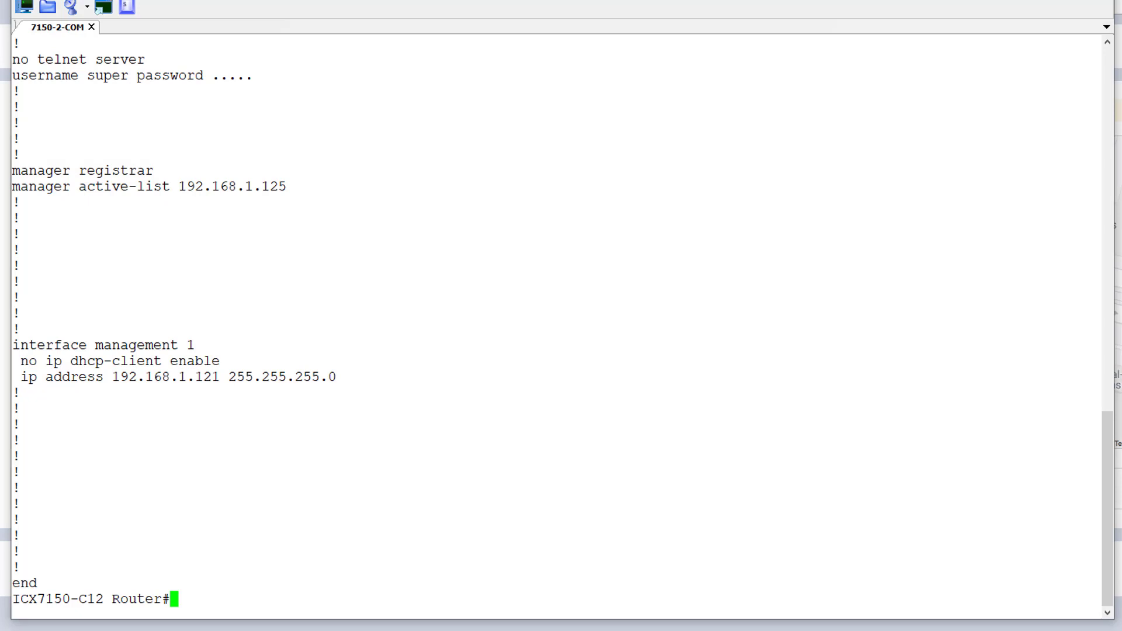
{"action": "type", "text": "show config"}
{"action": "key", "text": "Return"}
{"action": "key", "text": "Return"}
{"action": "key", "text": "Return"}
{"action": "key", "text": "Return"}
{"action": "key", "text": "Return"}
{"action": "key", "text": "Return"}
{"action": "key", "text": "Return"}
{"action": "key", "text": "Return"}
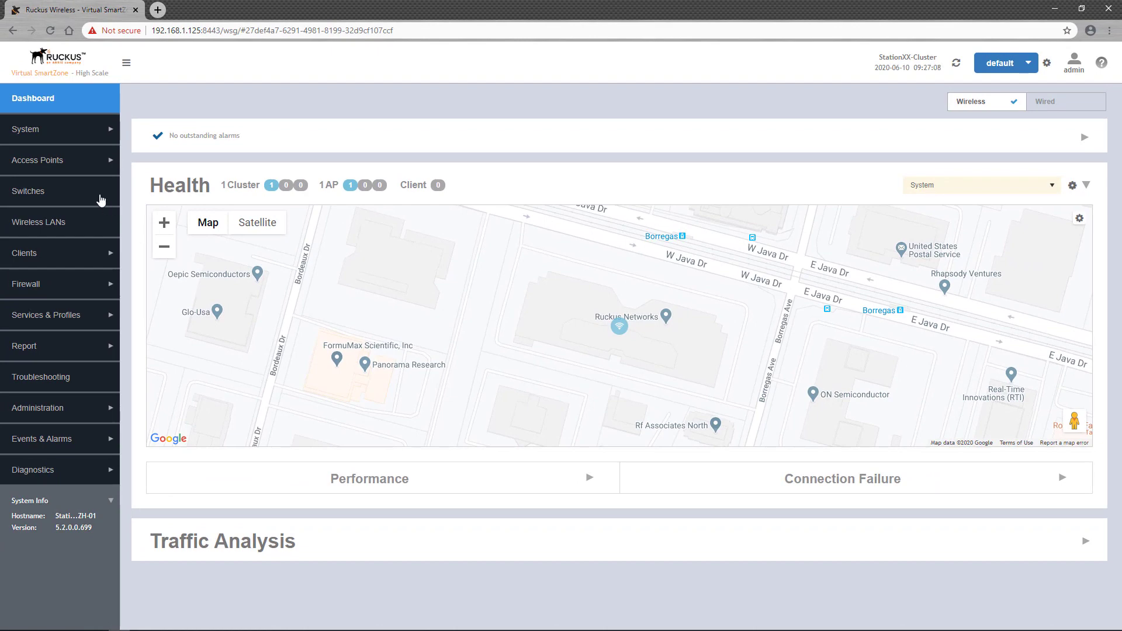
Open switch group Customer-01-SG under MSP-Domain-01 > MSP-Customer-01 and view its Configuration tab
{"action": "left_click", "coordinate": [100, 200]}
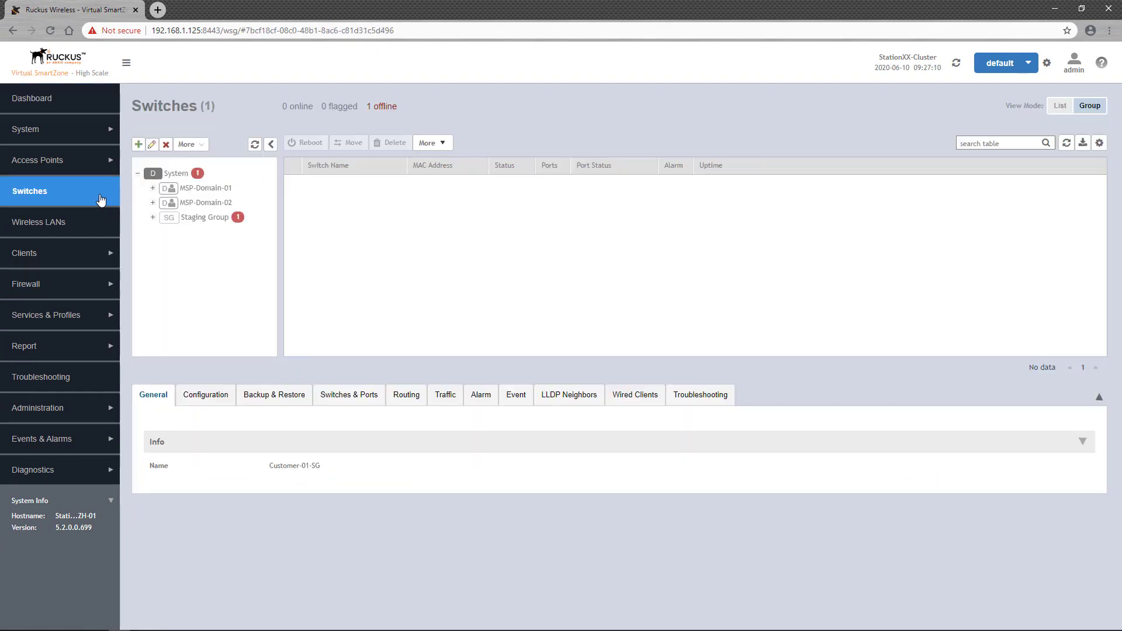
{"action": "left_click", "coordinate": [153, 188]}
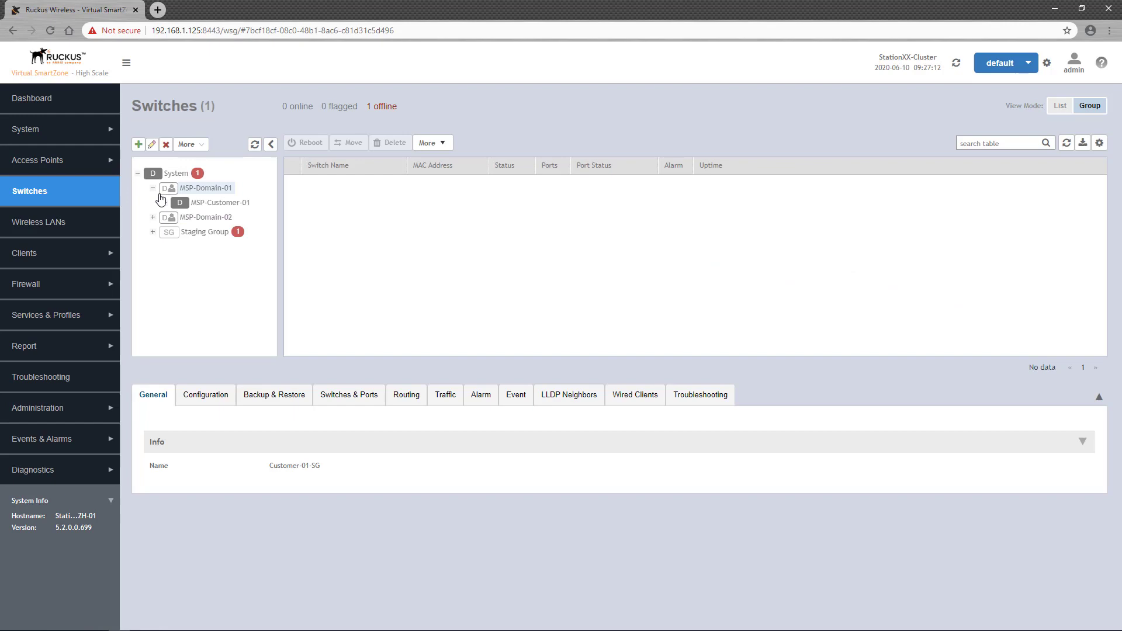
{"action": "left_click", "coordinate": [165, 203]}
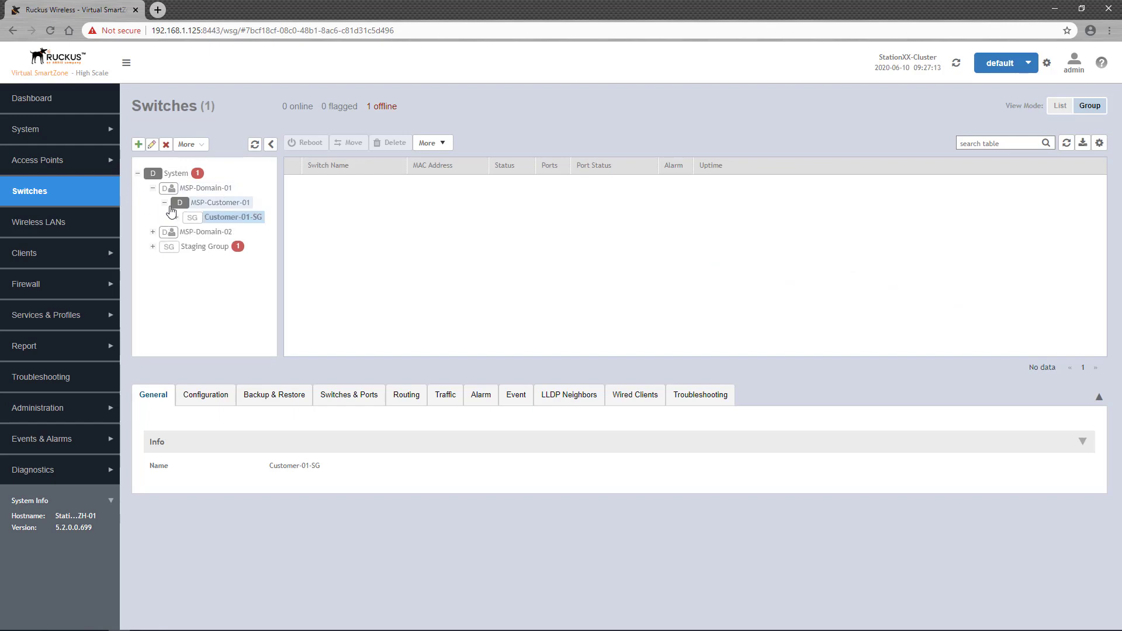
{"action": "left_click", "coordinate": [238, 218]}
{"action": "left_click", "coordinate": [219, 402]}
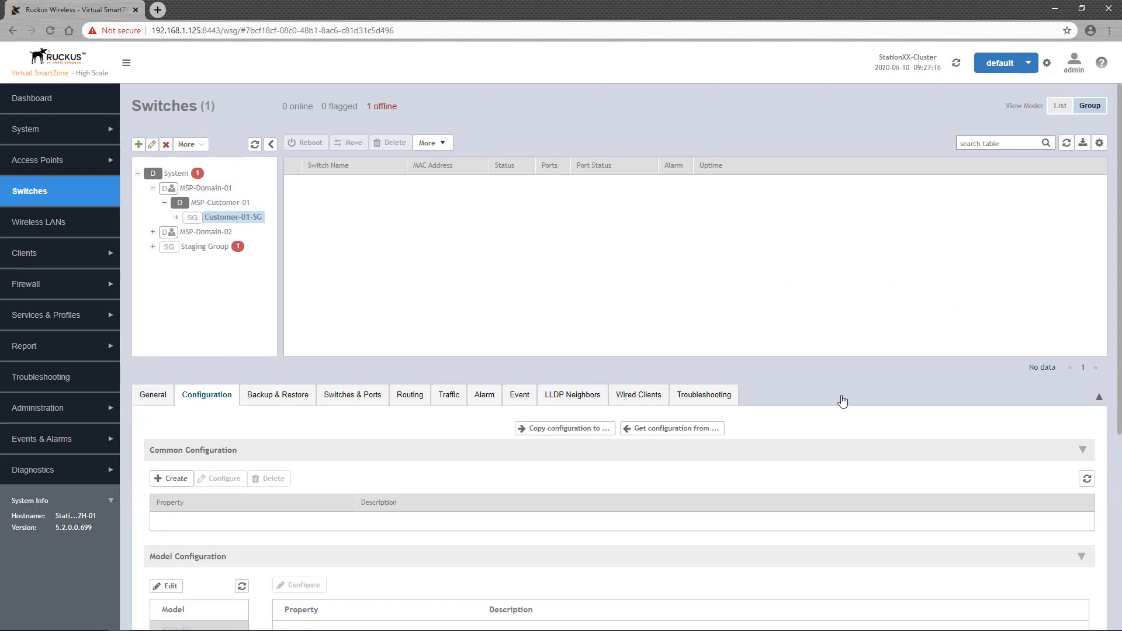
{"action": "scroll", "coordinate": [850, 406], "scroll_direction": "down", "scroll_amount": 2}
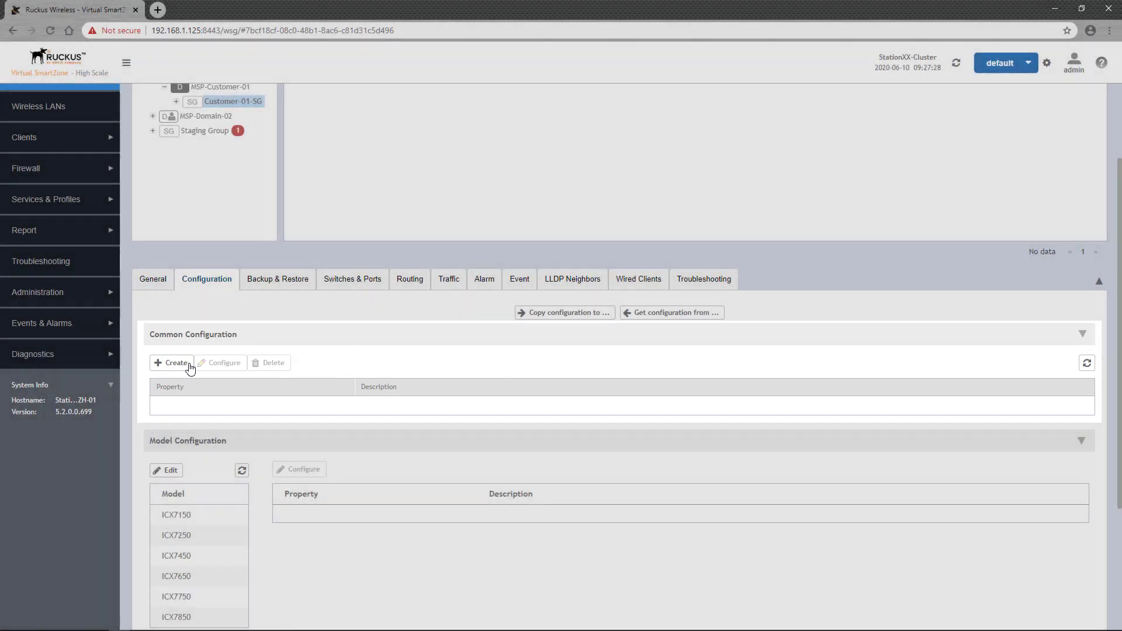
Create the common DNS setting with 192.168.1.1 and 8.8.8.8, removing the extra 8.8.4.4
{"action": "left_click", "coordinate": [188, 366]}
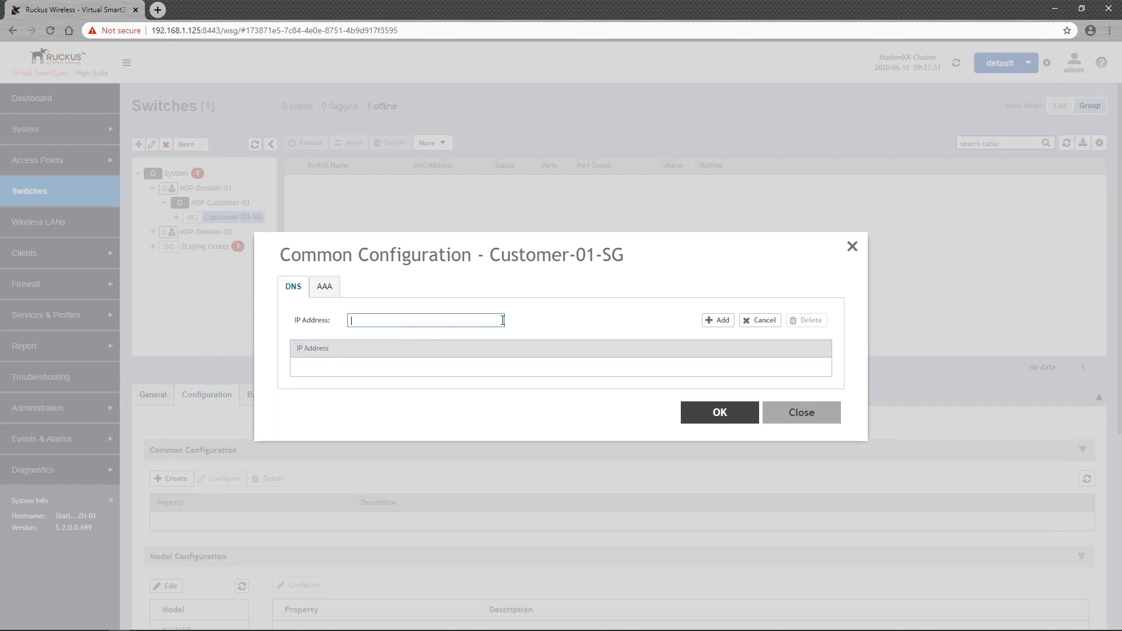
{"action": "type", "text": "192.168.1.1"}
{"action": "left_click", "coordinate": [718, 320]}
{"action": "type", "text": "8.8.8.8"}
{"action": "left_click", "coordinate": [717, 320]}
{"action": "type", "text": "8.8.4.4"}
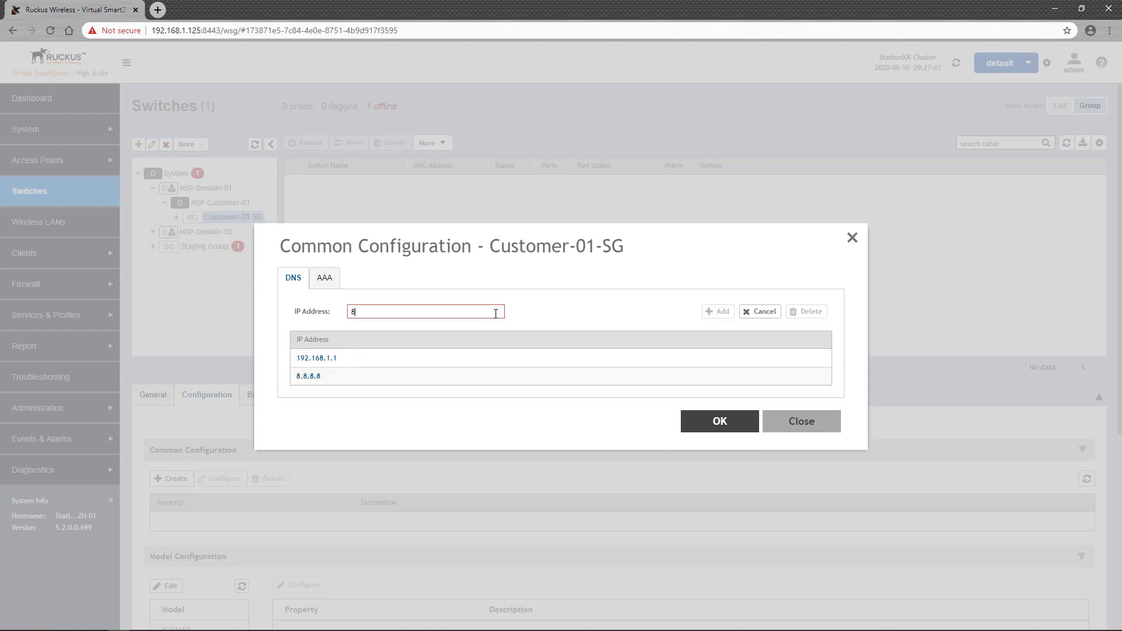
{"action": "left_click", "coordinate": [719, 311]}
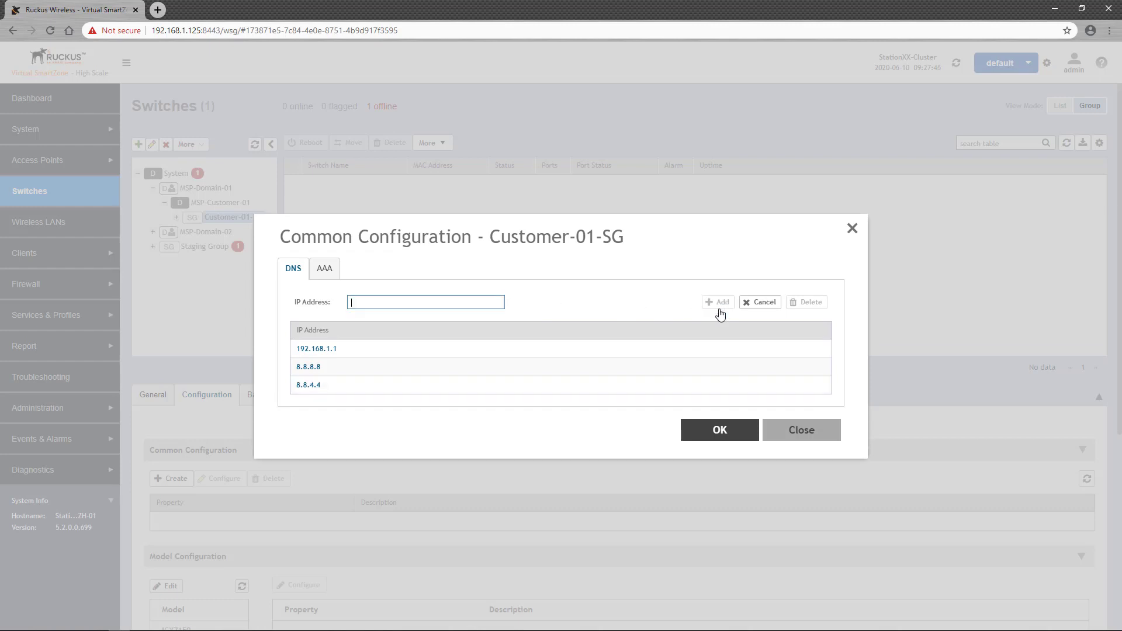
{"action": "left_click", "coordinate": [637, 384]}
{"action": "left_click", "coordinate": [812, 306]}
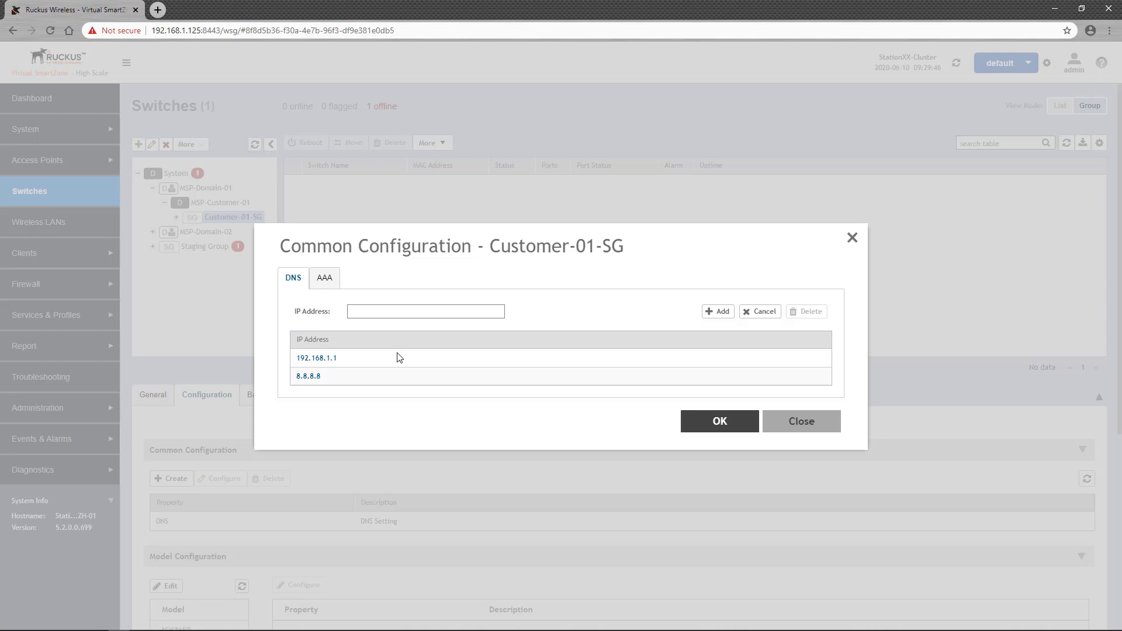
Add AAA Radius server SW-RADIUS at 192.168.1.1 with its shared secret
{"action": "left_click", "coordinate": [325, 278]}
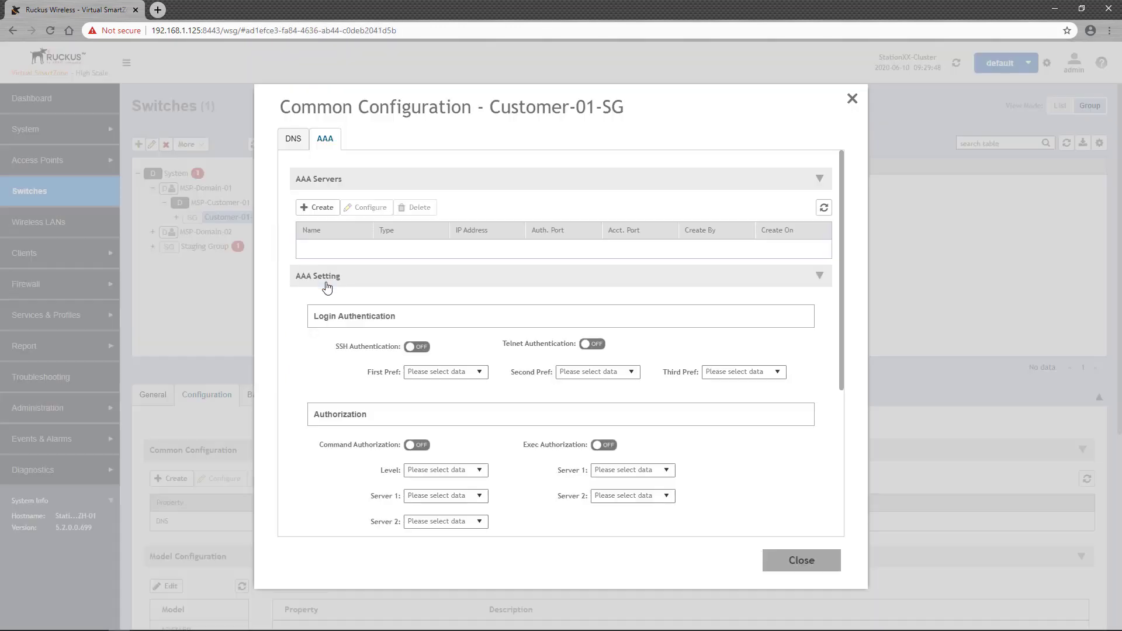
{"action": "left_click", "coordinate": [322, 207]}
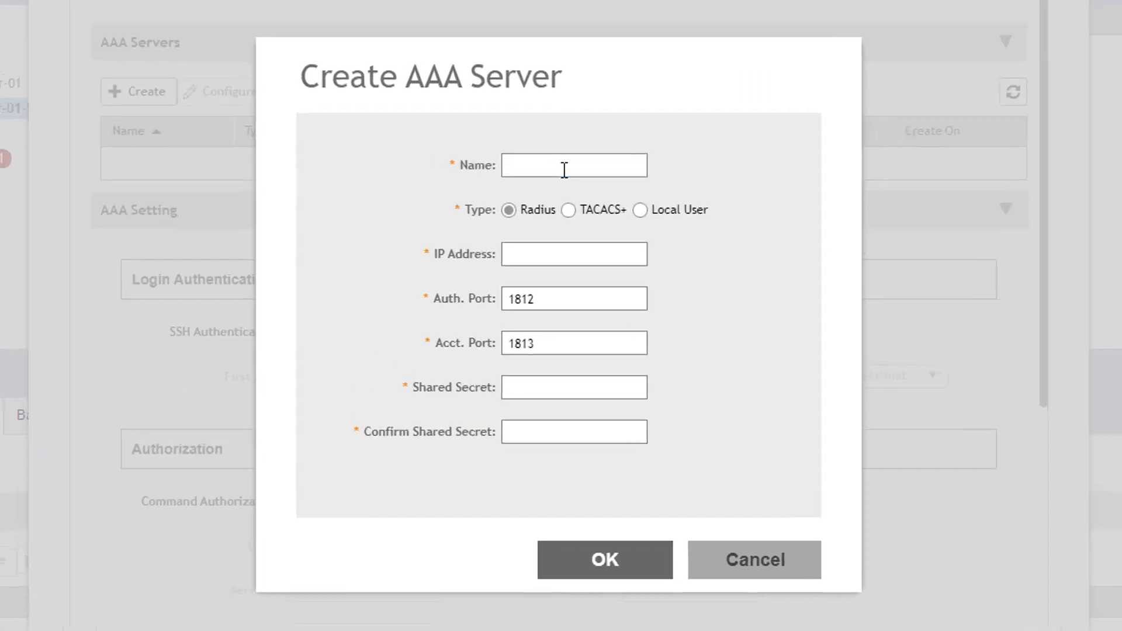
{"action": "type", "text": "SW"}
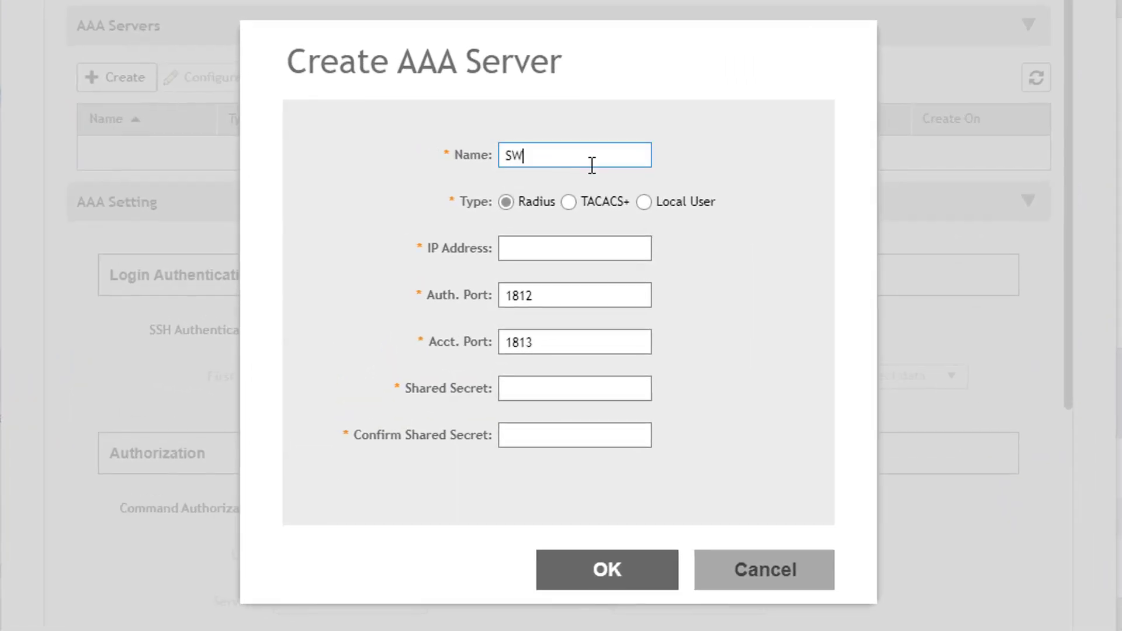
{"action": "type", "text": "-RADIUS"}
{"action": "left_click", "coordinate": [586, 241]}
{"action": "type", "text": "192.168.1."}
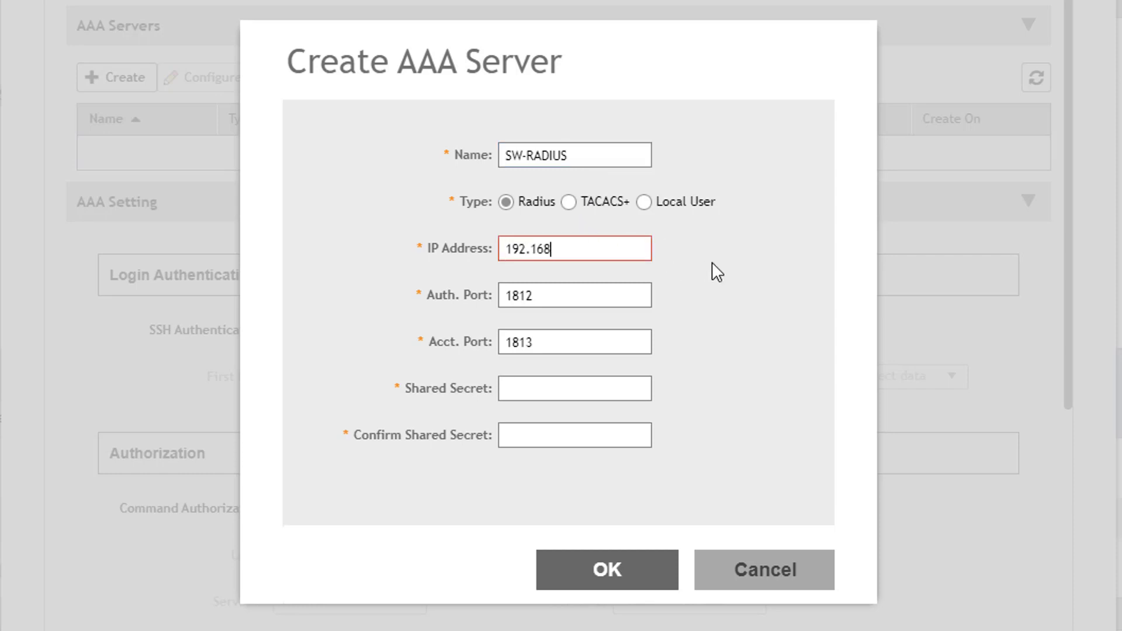
{"action": "type", "text": "1"}
{"action": "key", "text": "Tab"}
{"action": "key", "text": "Tab"}
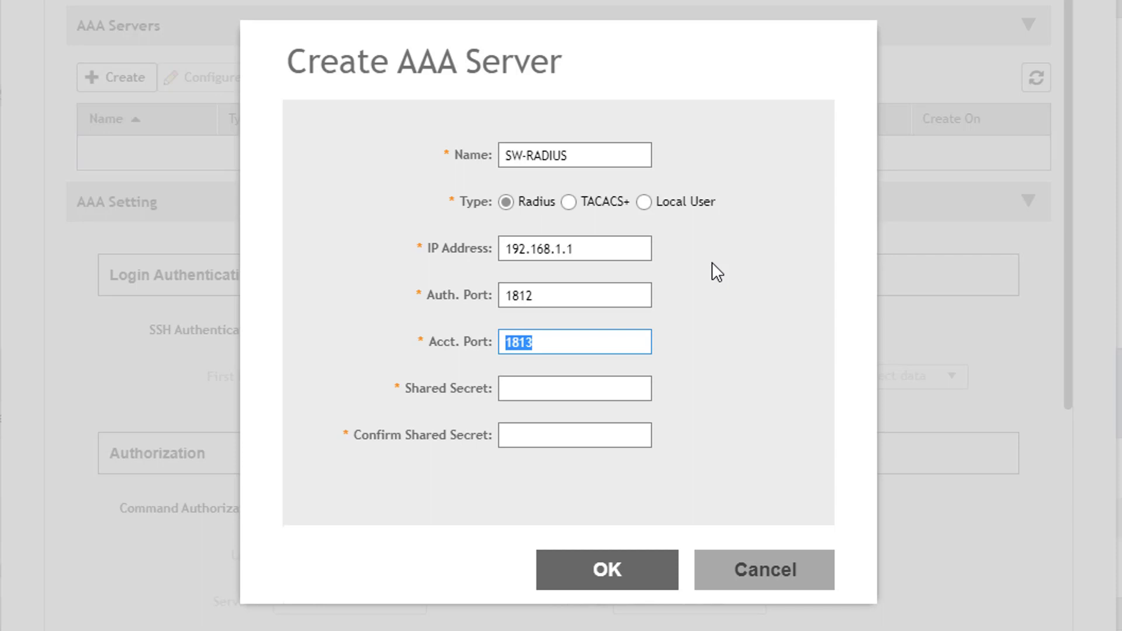
{"action": "key", "text": "Tab"}
{"action": "type", "text": "ruckus"}
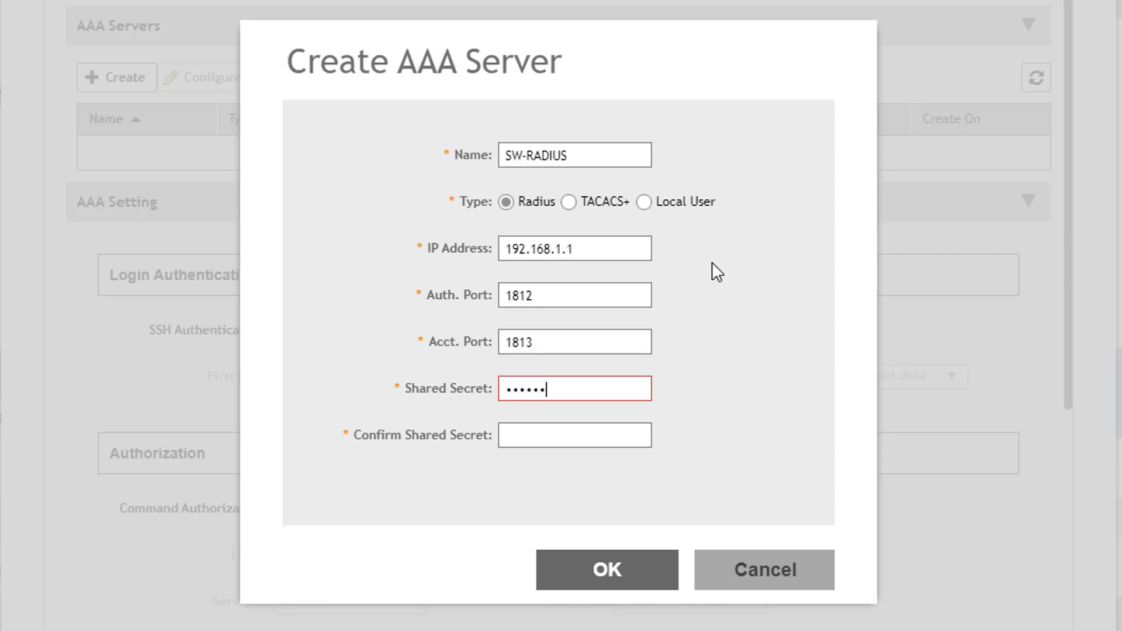
{"action": "type", "text": "123"}
{"action": "key", "text": "Tab"}
{"action": "type", "text": "ruckus123"}
{"action": "left_click", "coordinate": [665, 593]}
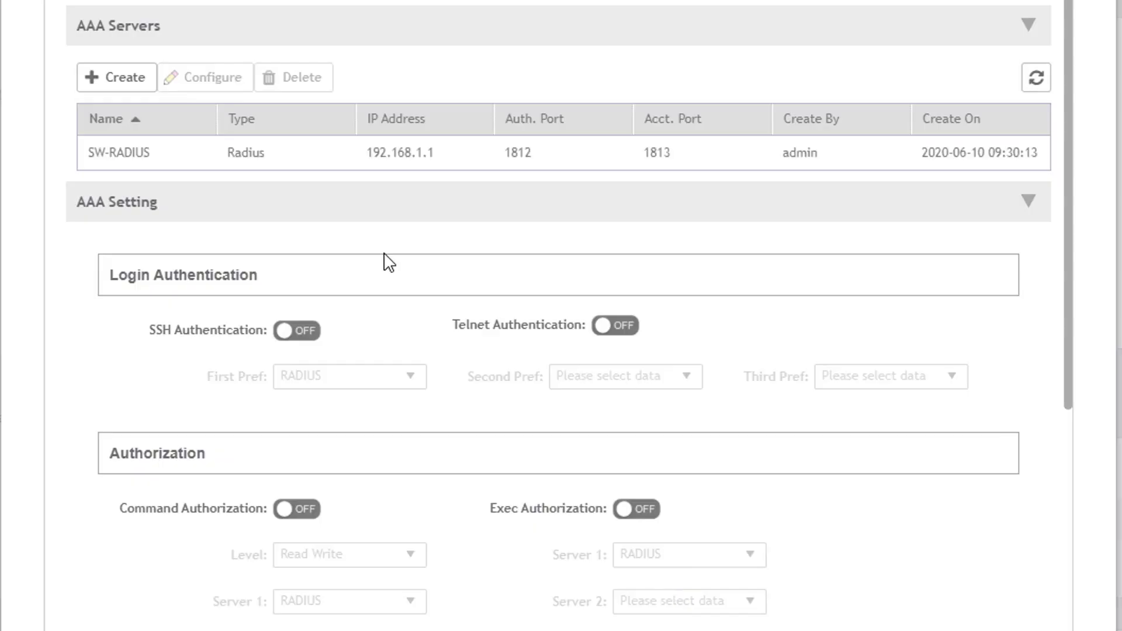
Start a Local User AAA server SW-Local with a local username and password
{"action": "left_click", "coordinate": [142, 84]}
{"action": "type", "text": "SW-L"}
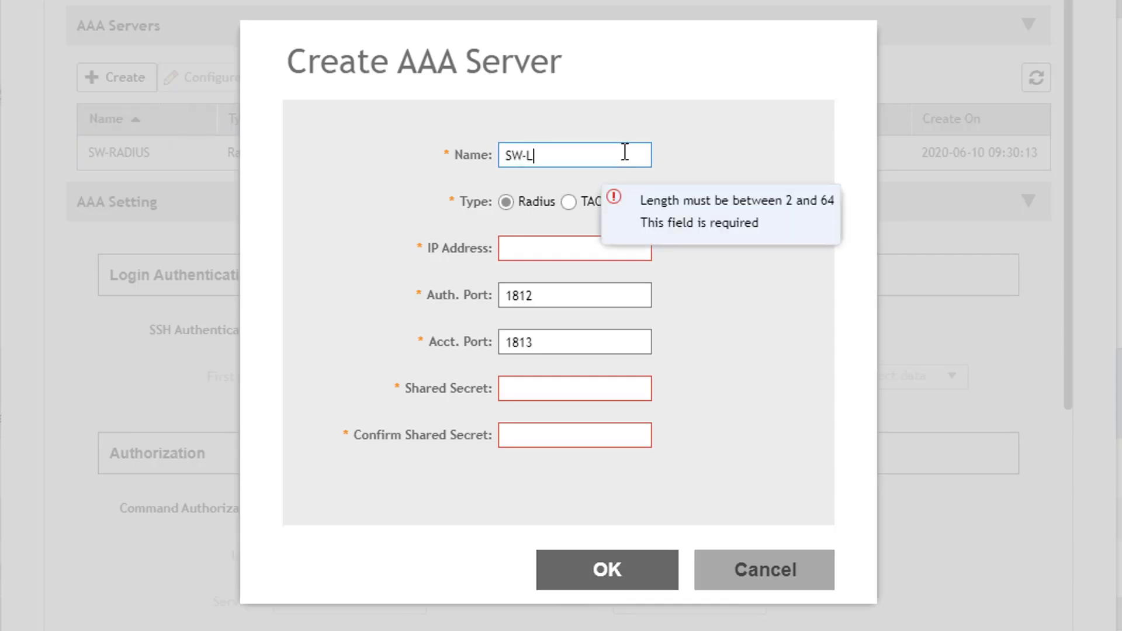
{"action": "type", "text": "ocal"}
{"action": "left_click", "coordinate": [644, 201]}
{"action": "left_click", "coordinate": [556, 251]}
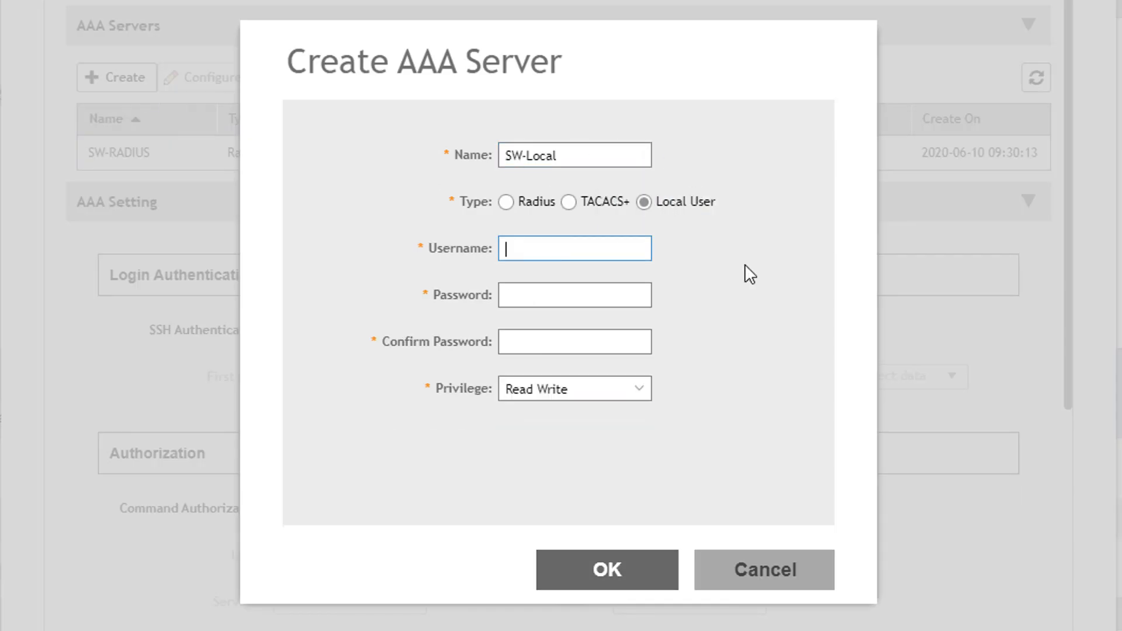
{"action": "type", "text": "sw-admin"}
{"action": "key", "text": "Tab"}
{"action": "type", "text": "12345"}
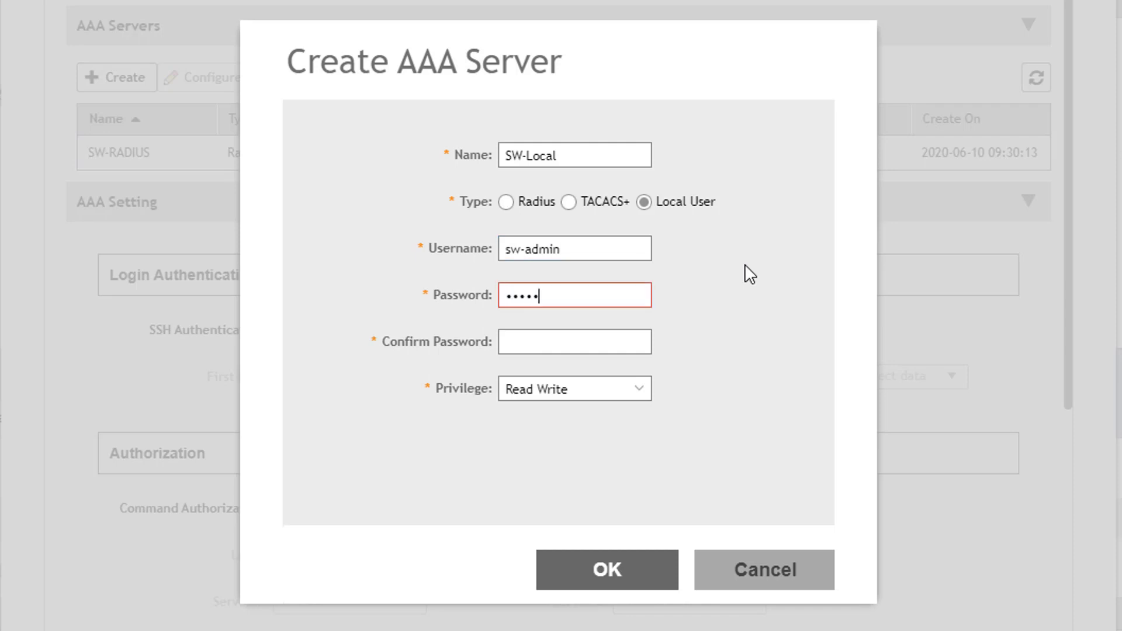
{"action": "type", "text": "678901"}
{"action": "key", "text": "Tab"}
Save SW-Local and enable SSH authentication with Local User as second preference
{"action": "type", "text": "123456789"}
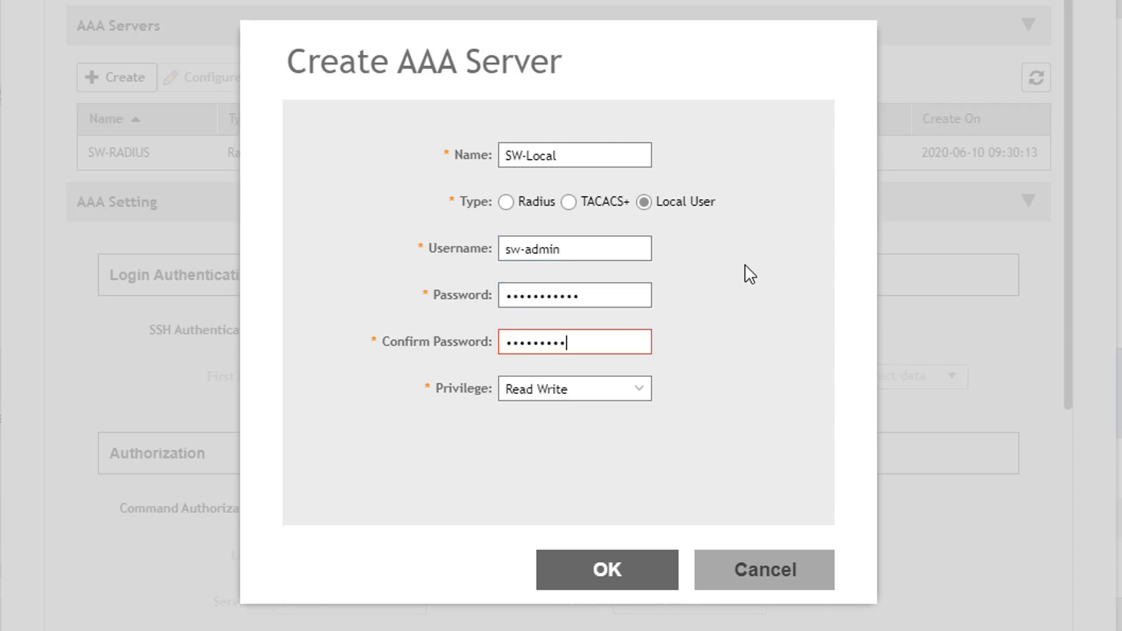
{"action": "type", "text": "01"}
{"action": "left_click", "coordinate": [664, 581]}
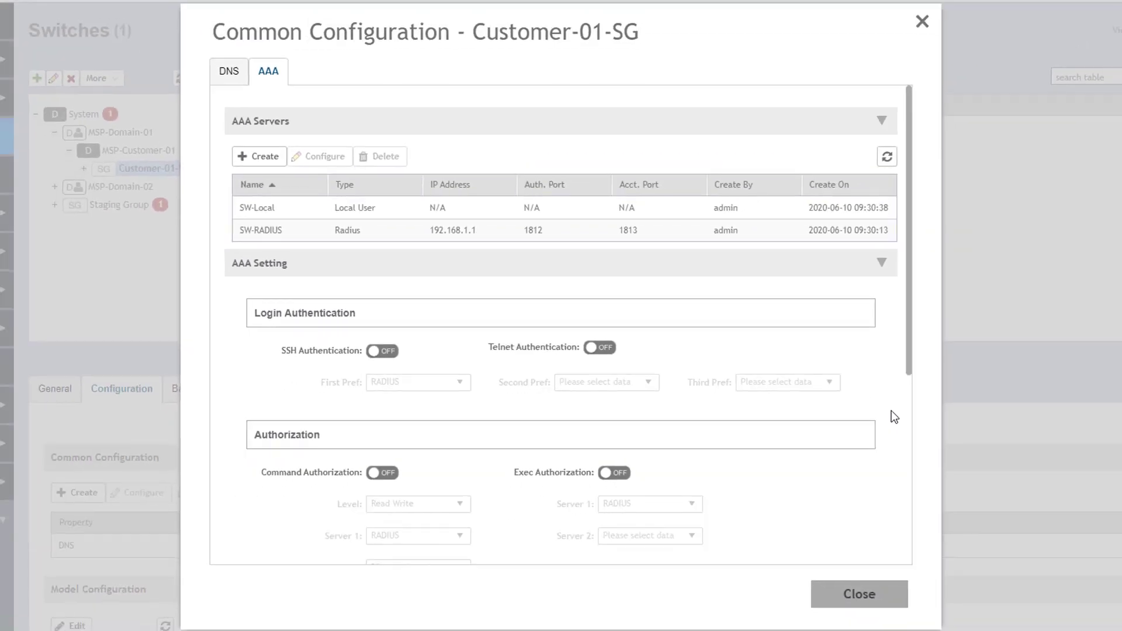
{"action": "scroll", "coordinate": [894, 416], "scroll_direction": "down", "scroll_amount": 3}
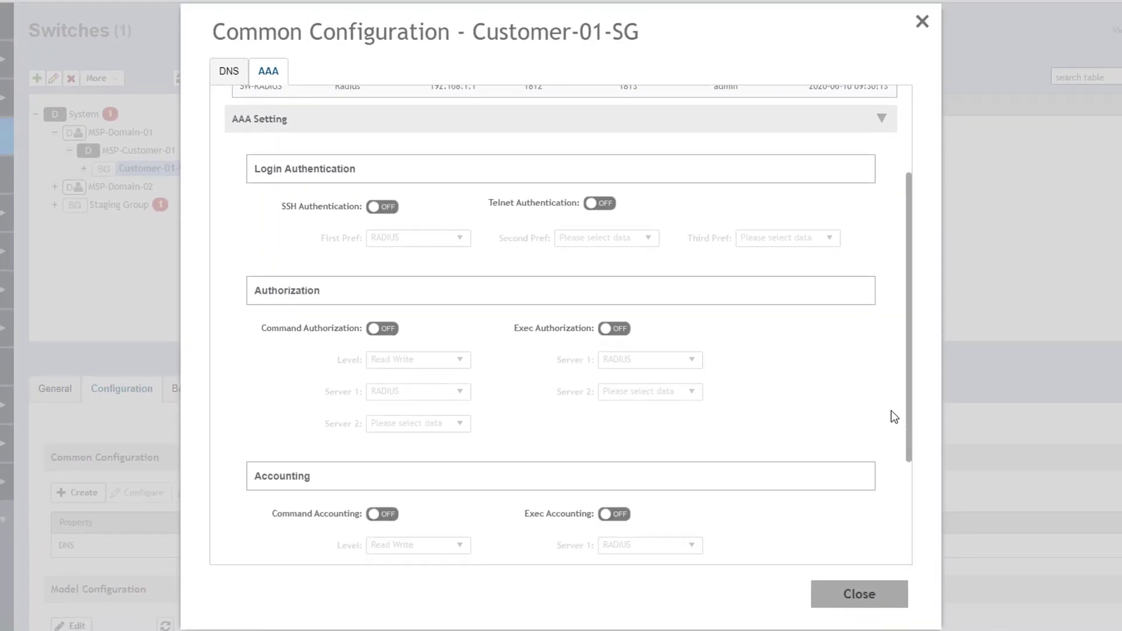
{"action": "scroll", "coordinate": [894, 416], "scroll_direction": "down", "scroll_amount": 2}
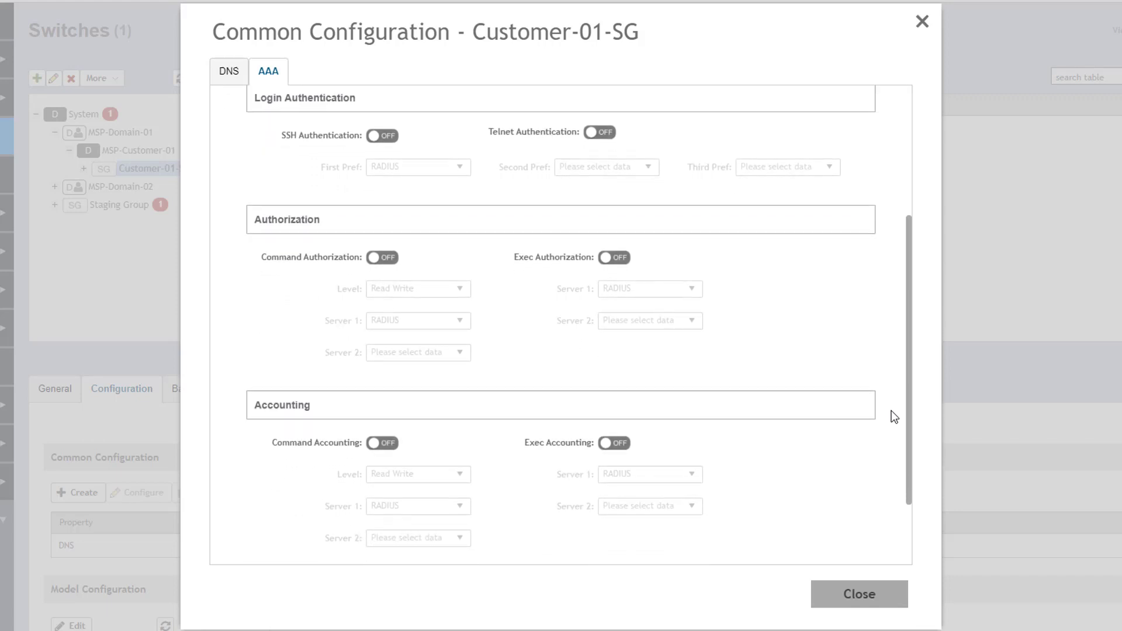
{"action": "left_click", "coordinate": [394, 141]}
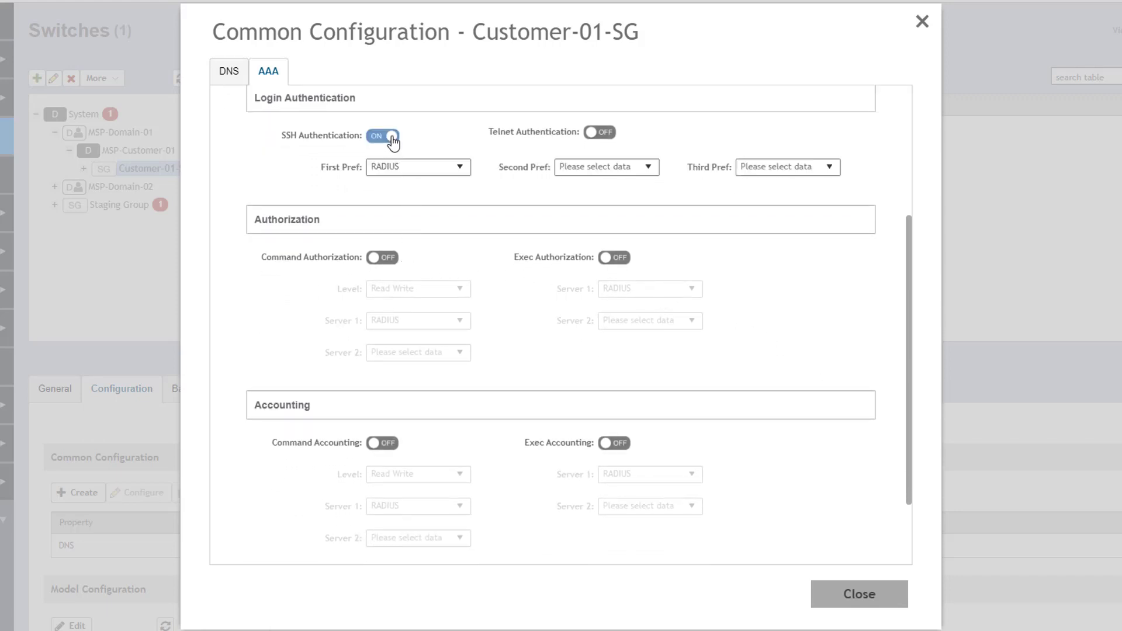
{"action": "left_click", "coordinate": [656, 169]}
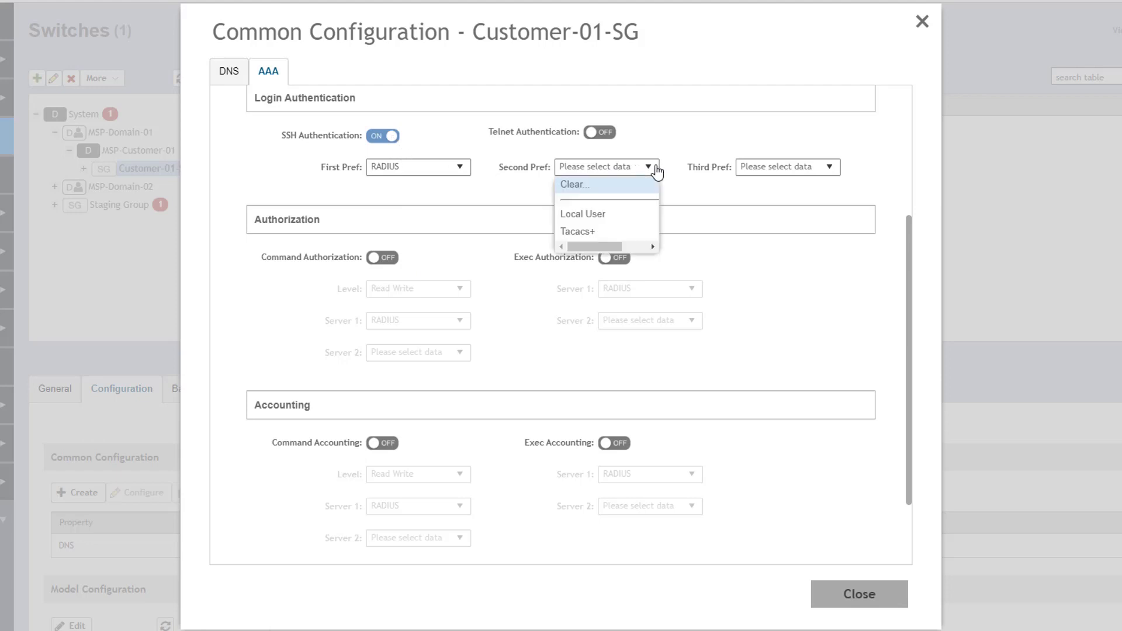
{"action": "left_click", "coordinate": [629, 219]}
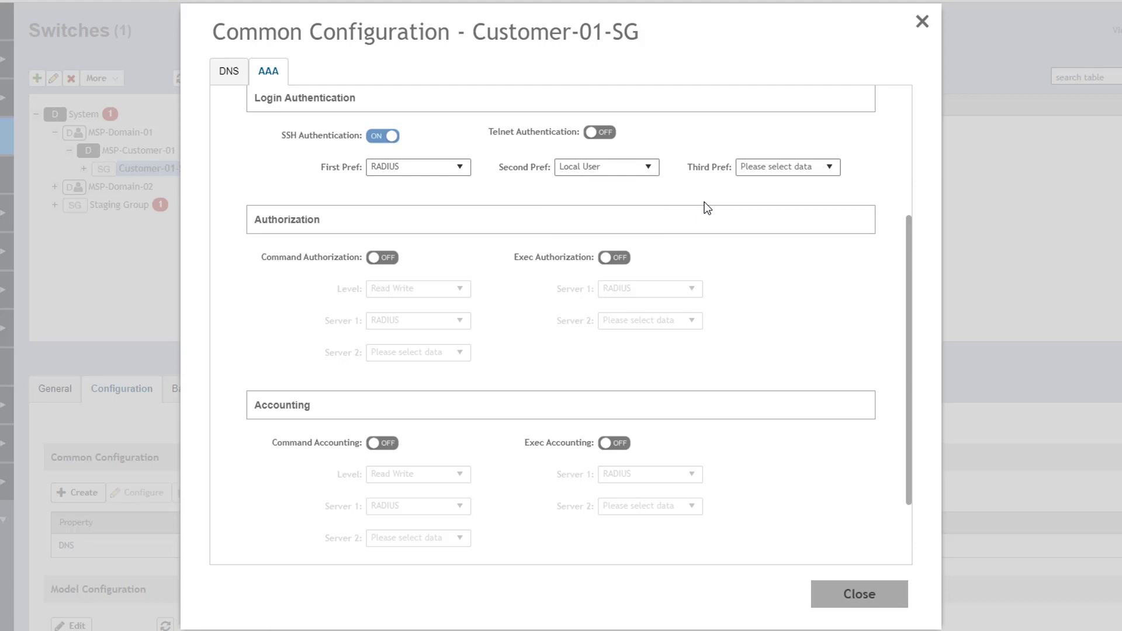
Enable exec authorization and Port Config command accounting, then save and close the AAA settings
{"action": "left_click", "coordinate": [623, 258]}
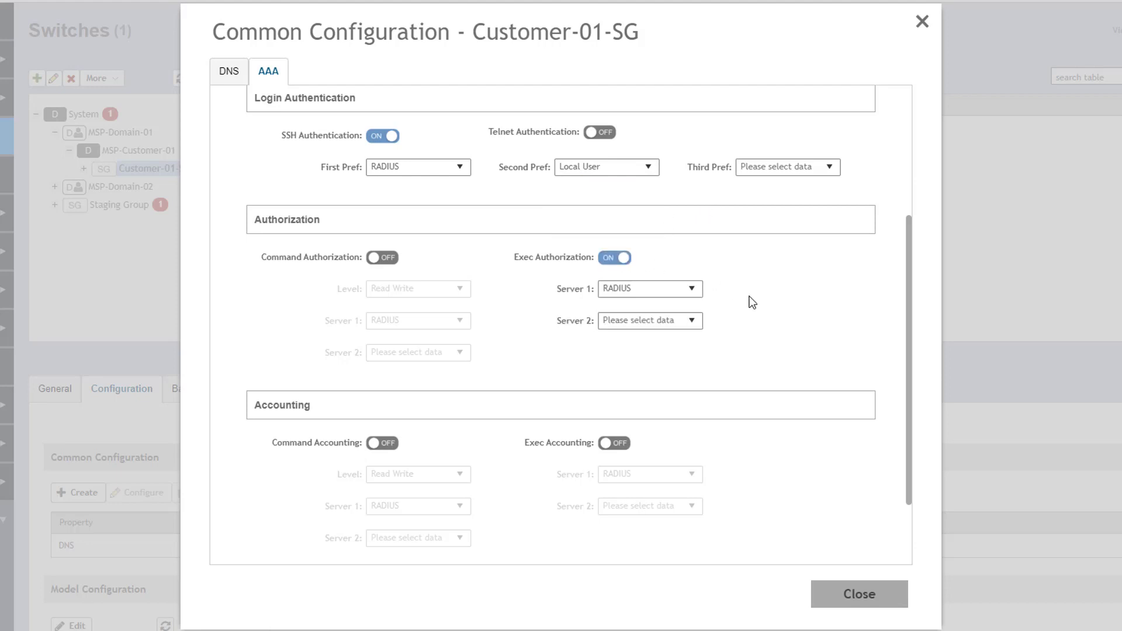
{"action": "left_click", "coordinate": [388, 444]}
{"action": "left_click", "coordinate": [459, 474]}
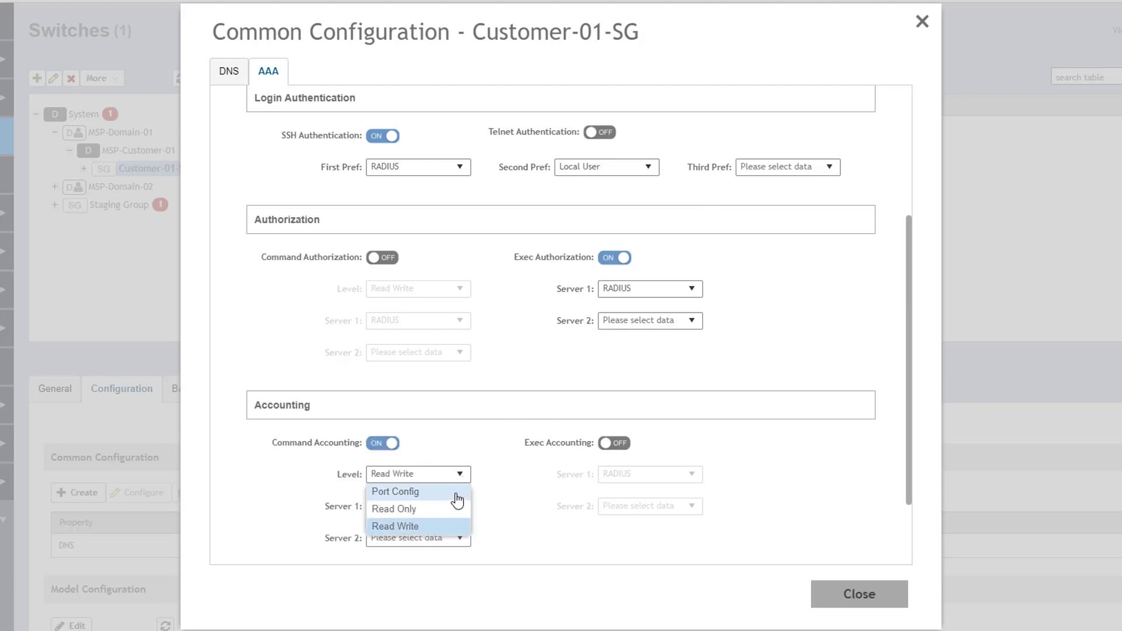
{"action": "left_click", "coordinate": [456, 492]}
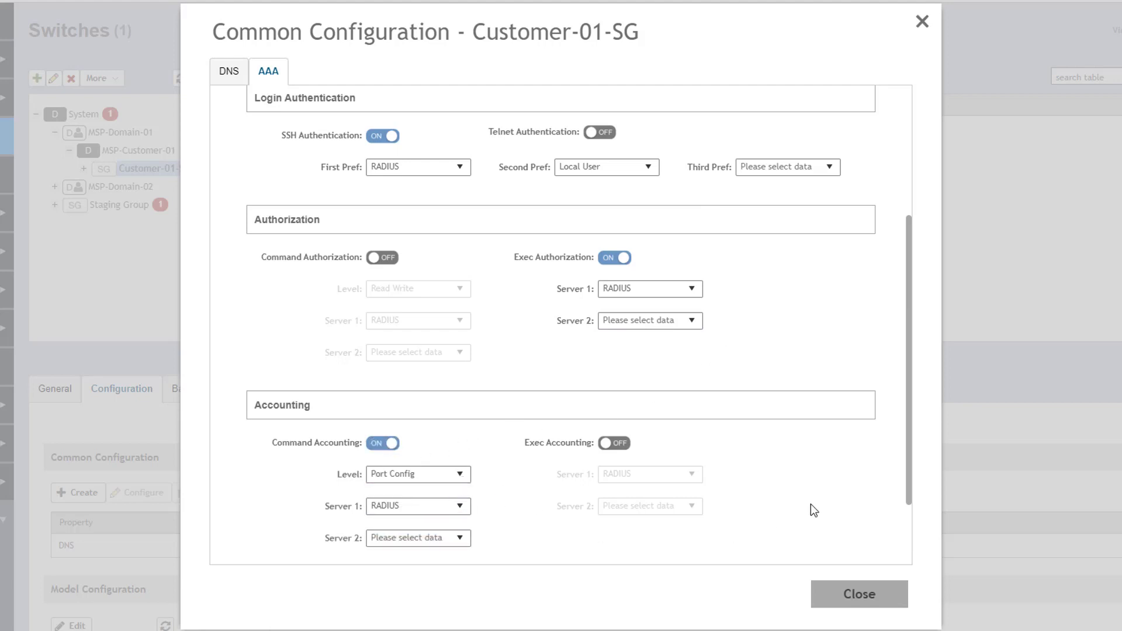
{"action": "scroll", "coordinate": [811, 506], "scroll_direction": "down", "scroll_amount": 2}
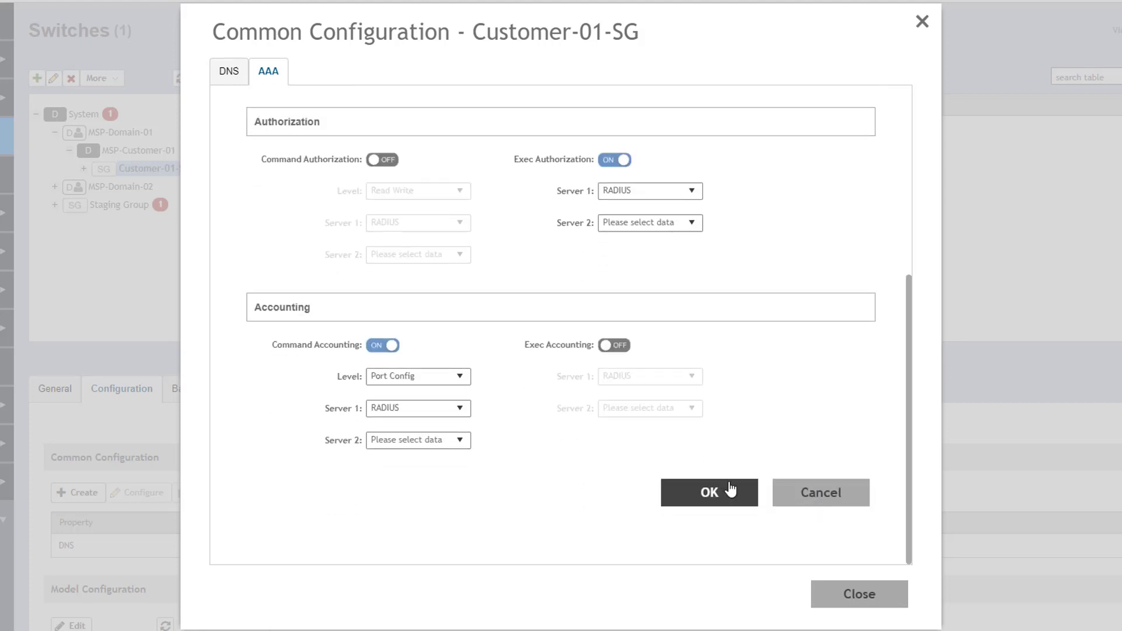
{"action": "left_click", "coordinate": [699, 493]}
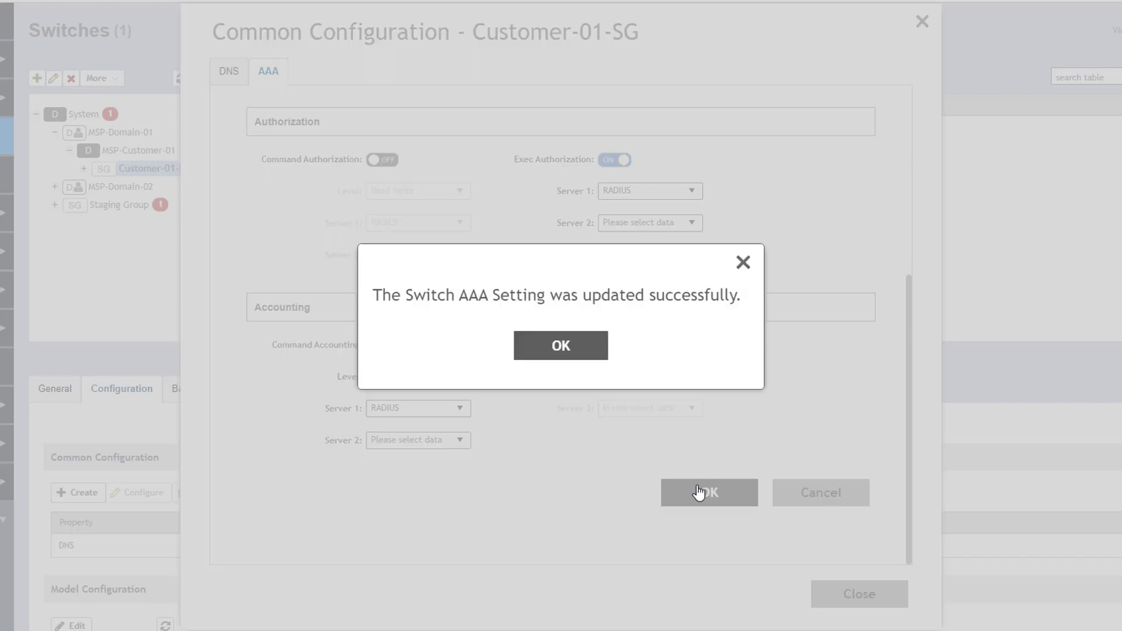
{"action": "left_click", "coordinate": [578, 350]}
{"action": "left_click", "coordinate": [880, 595]}
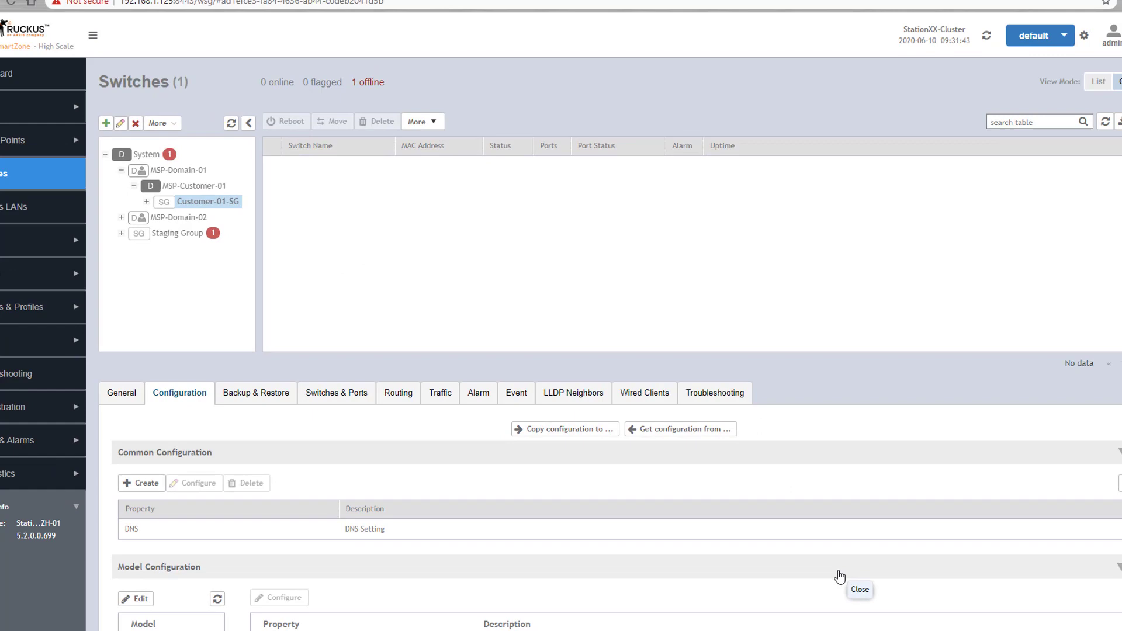
{"action": "scroll", "coordinate": [827, 548], "scroll_direction": "down", "scroll_amount": 2}
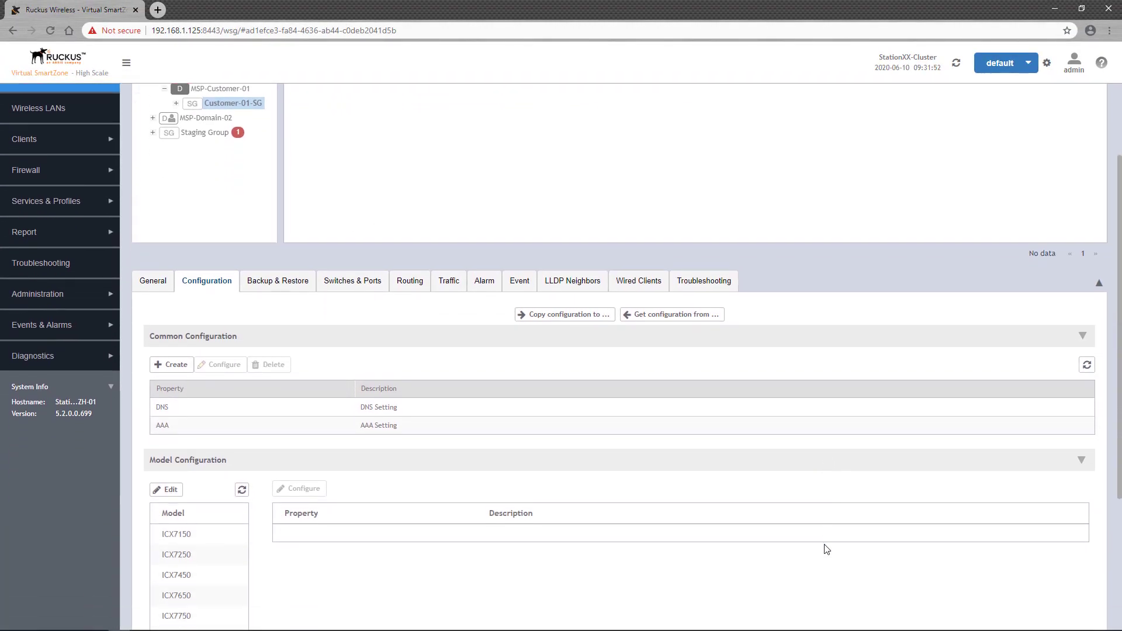
{"action": "scroll", "coordinate": [826, 548], "scroll_direction": "down", "scroll_amount": 1}
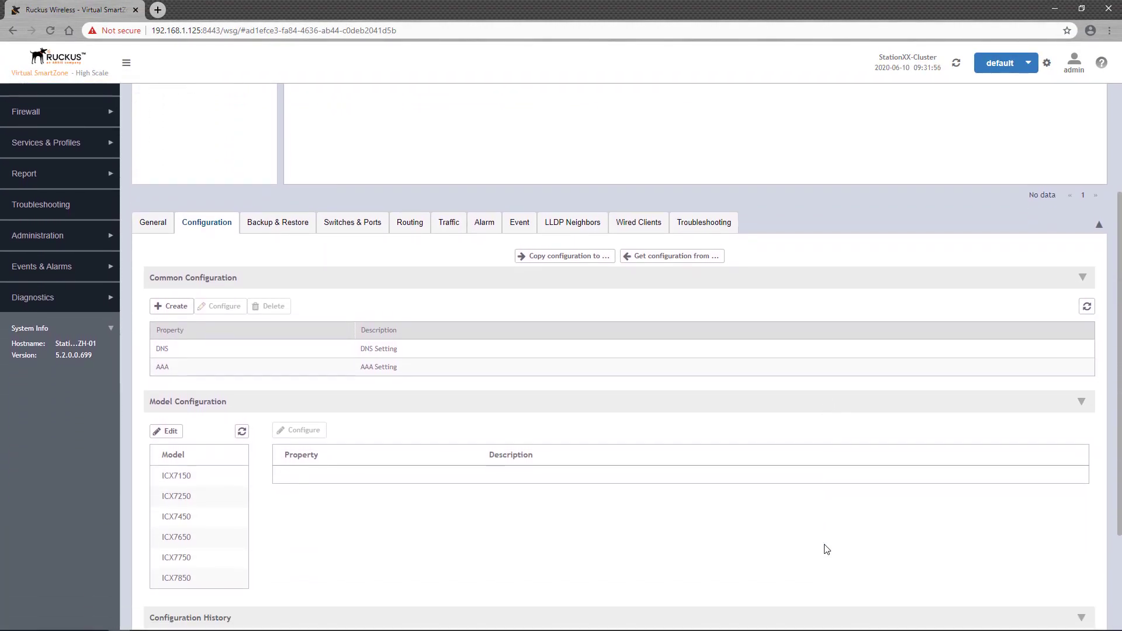
Open the ICX7150 feature configuration and start a new ACL named std-acl
{"action": "left_click", "coordinate": [222, 473]}
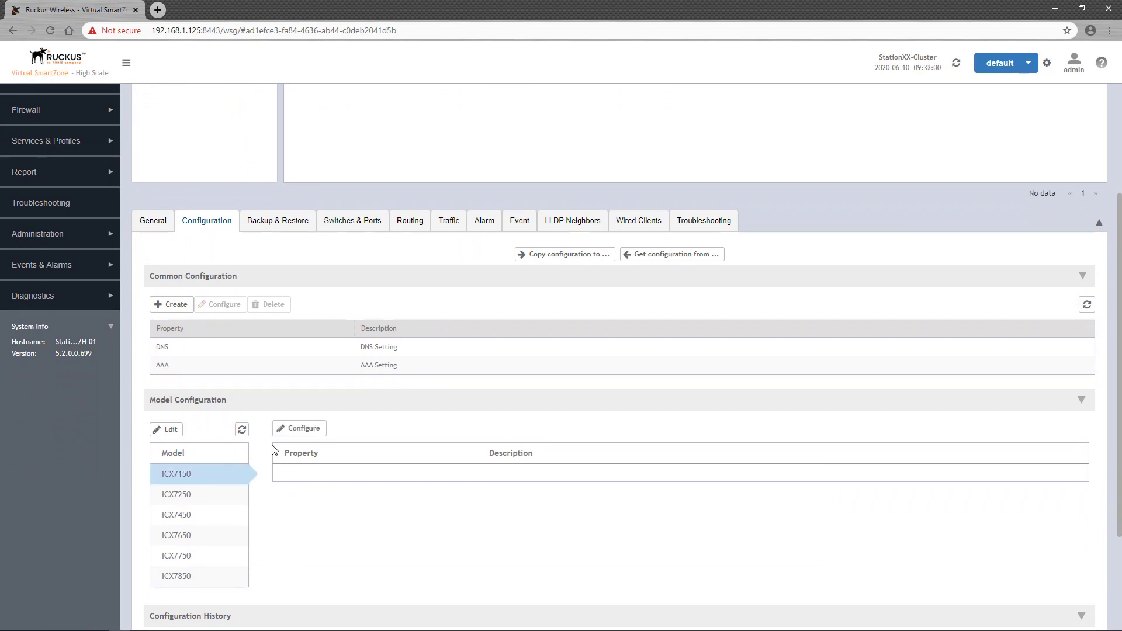
{"action": "left_click", "coordinate": [293, 431]}
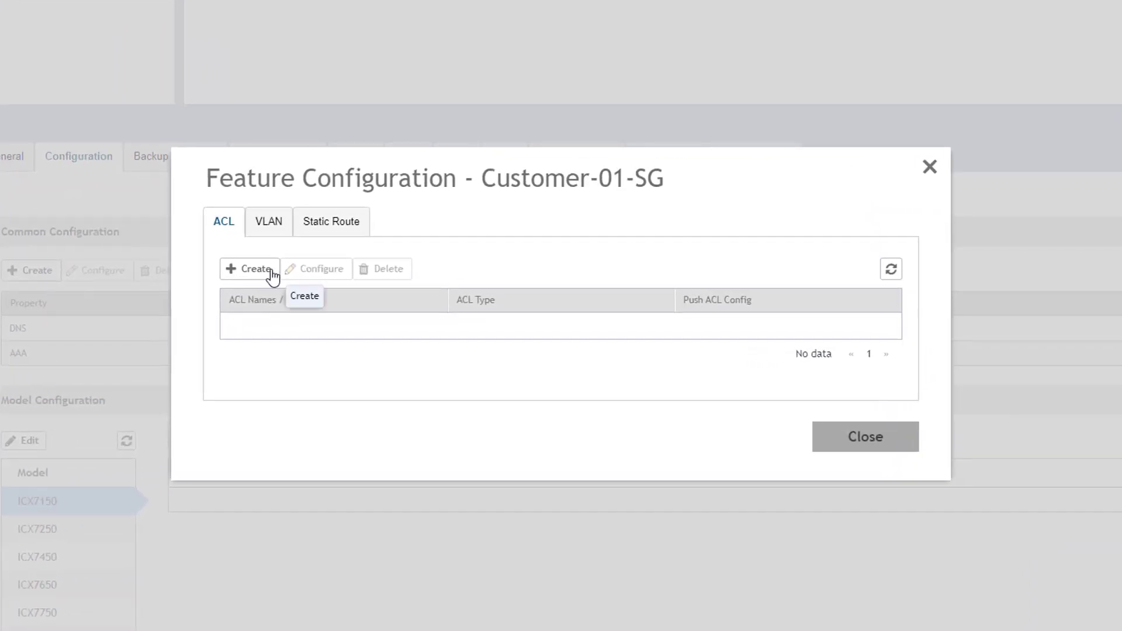
{"action": "left_click", "coordinate": [270, 270]}
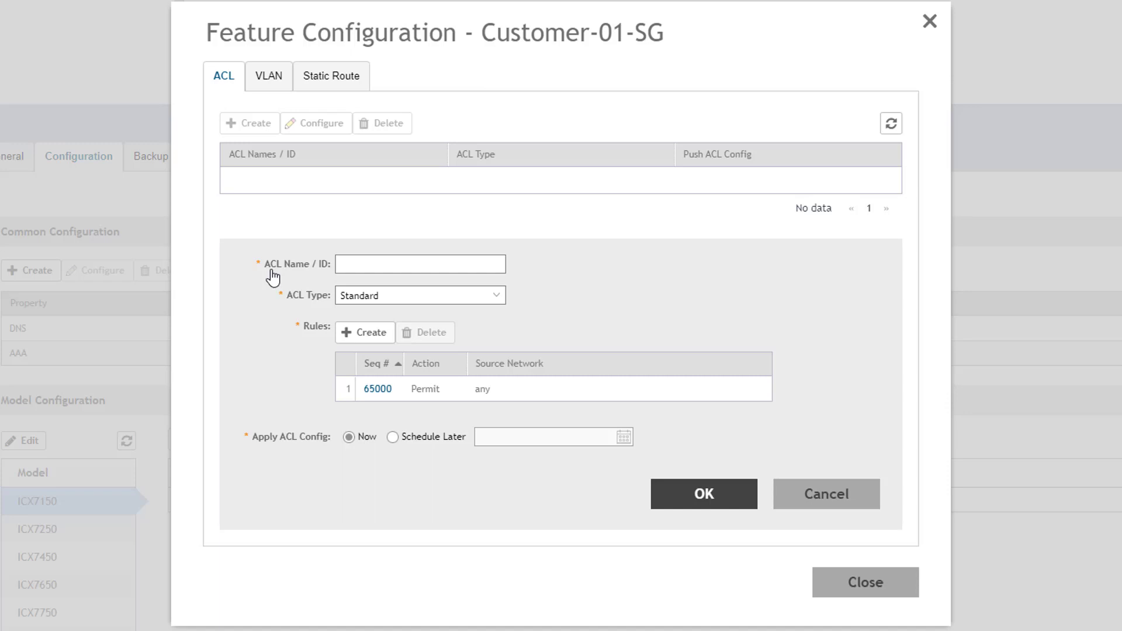
{"action": "left_click", "coordinate": [360, 264]}
{"action": "type", "text": "std-acl"}
Switch the std-acl type to Extended and then back to Standard
{"action": "left_click", "coordinate": [500, 298]}
{"action": "left_click", "coordinate": [476, 333]}
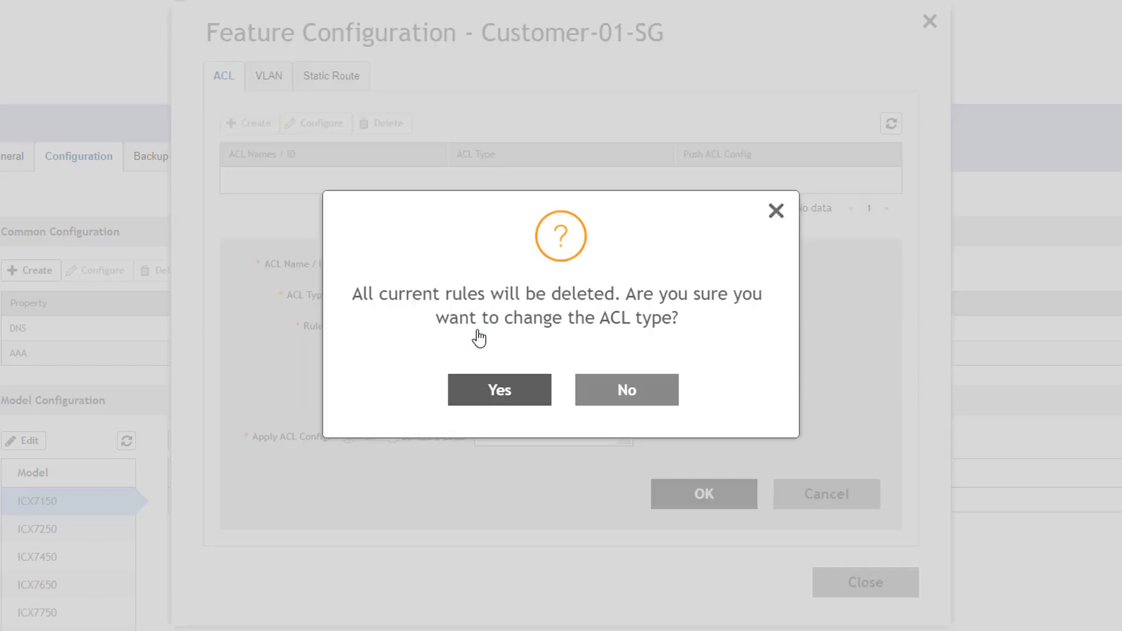
{"action": "left_click", "coordinate": [533, 391]}
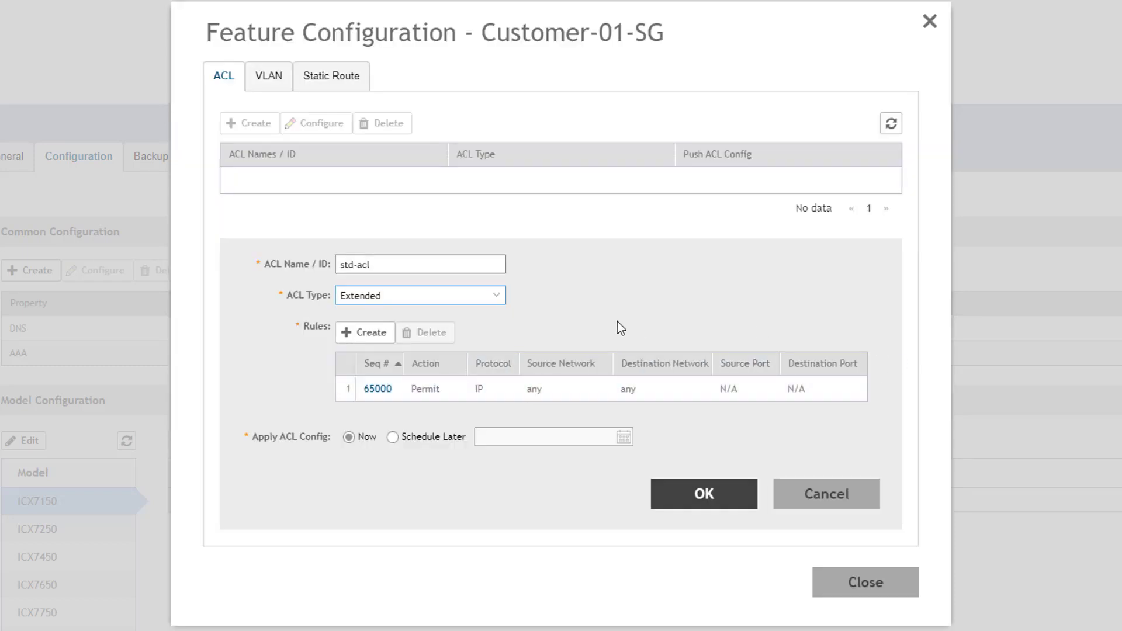
{"action": "left_click", "coordinate": [499, 301]}
{"action": "left_click", "coordinate": [467, 314]}
{"action": "left_click", "coordinate": [523, 393]}
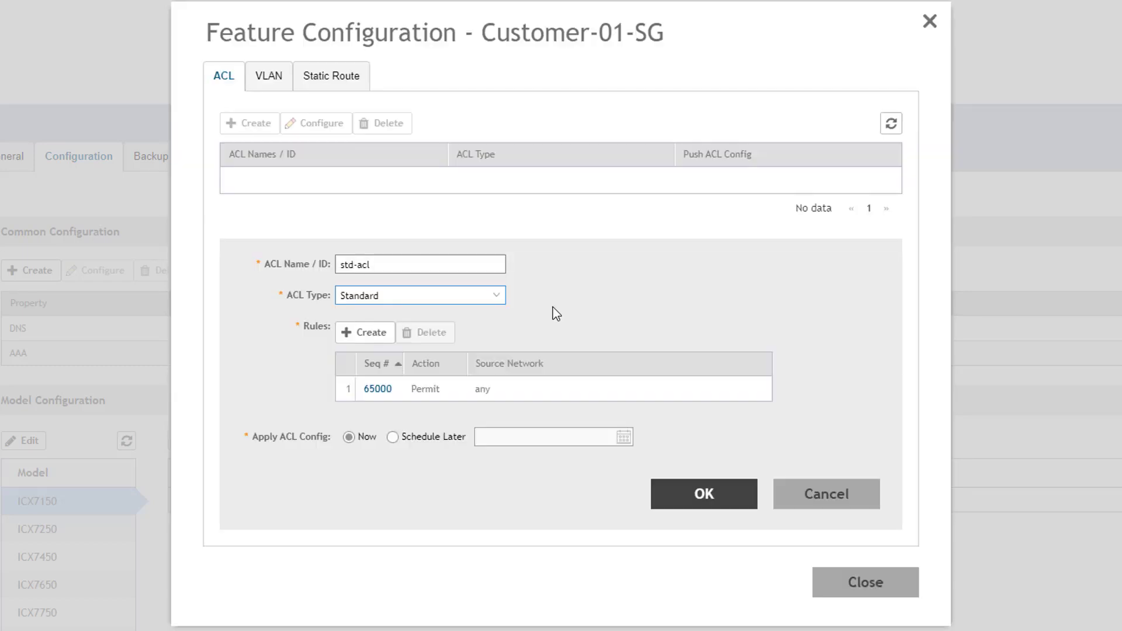
Give std-acl rule 10 permitting 10.0.0.0/8, delete default rule 65000, and save it
{"action": "left_click", "coordinate": [382, 333]}
{"action": "type", "text": "10"}
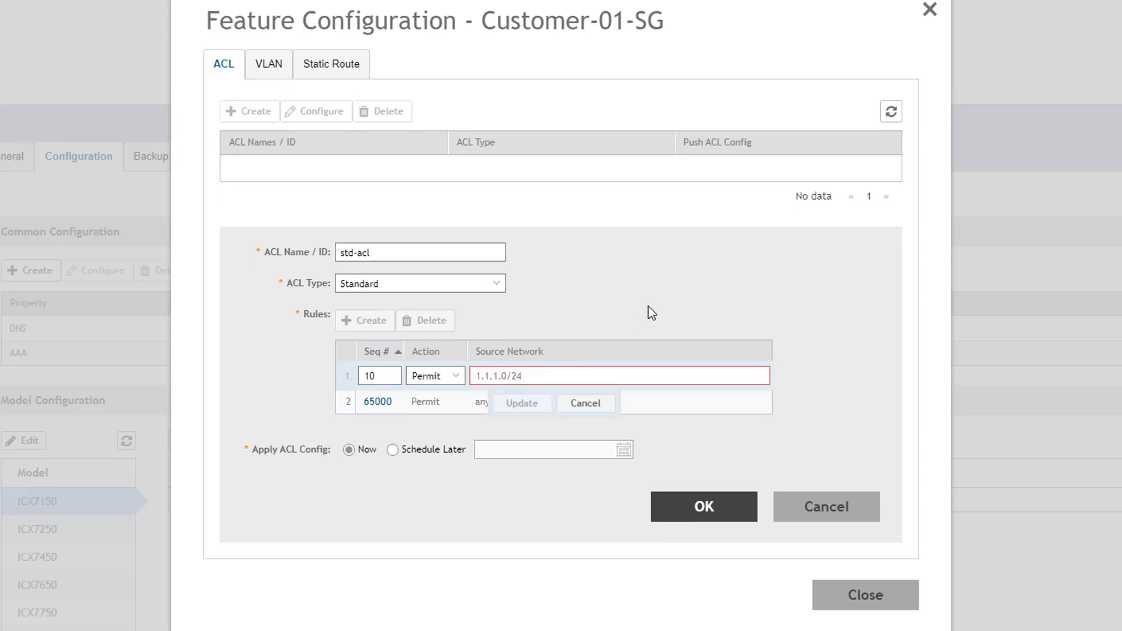
{"action": "key", "text": "Tab"}
{"action": "key", "text": "Tab"}
{"action": "type", "text": "10.0.0.0/8"}
{"action": "left_click", "coordinate": [541, 414]}
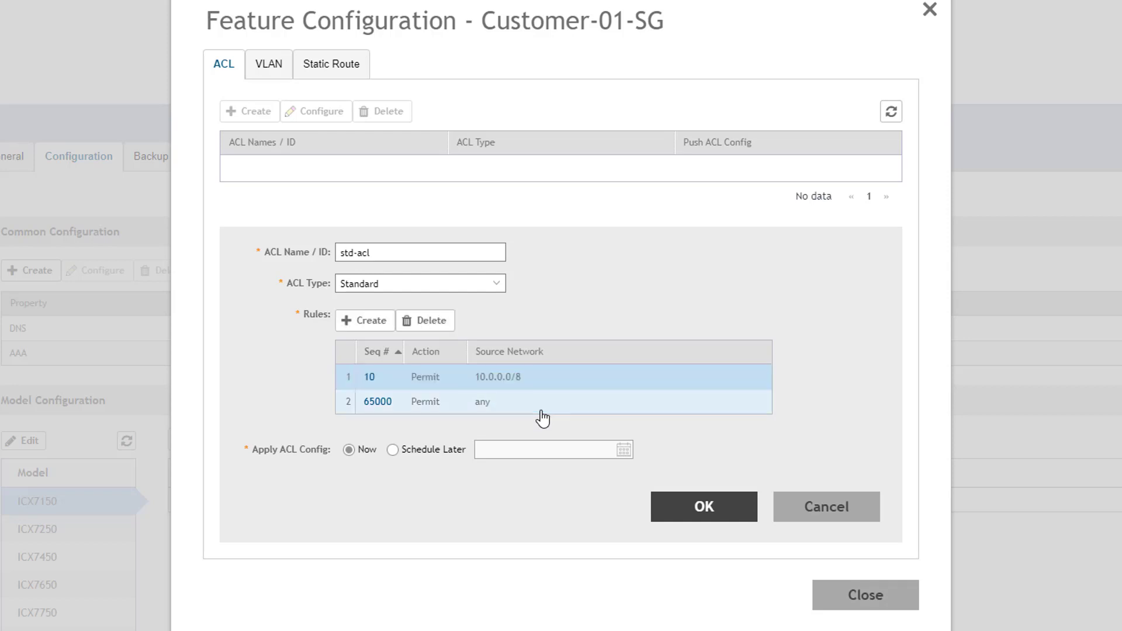
{"action": "left_click", "coordinate": [534, 404]}
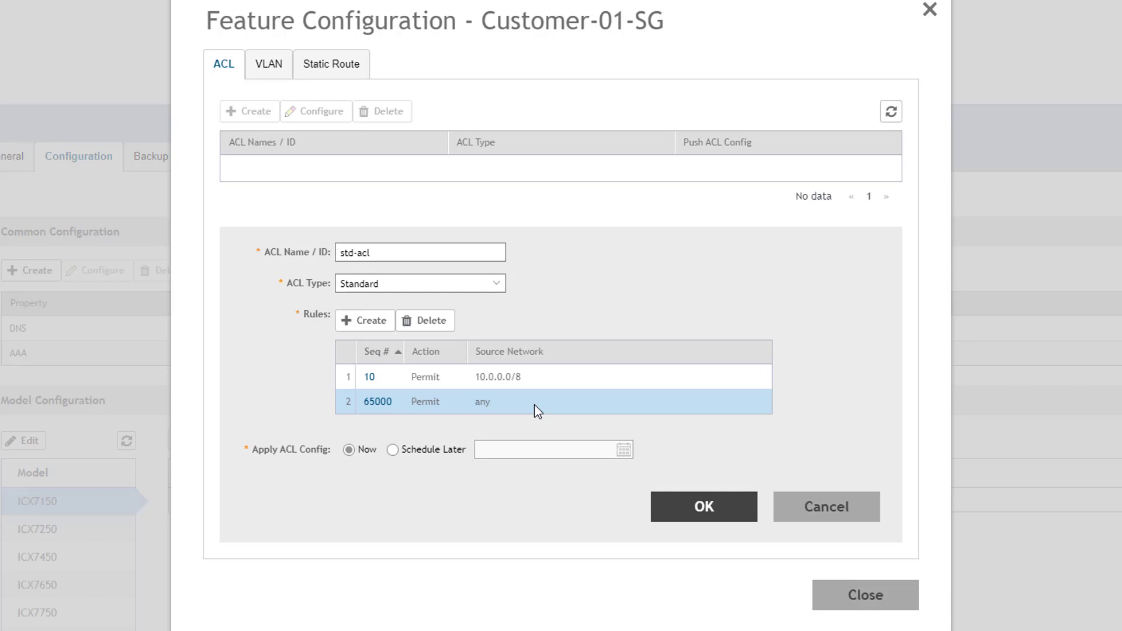
{"action": "left_click", "coordinate": [431, 320]}
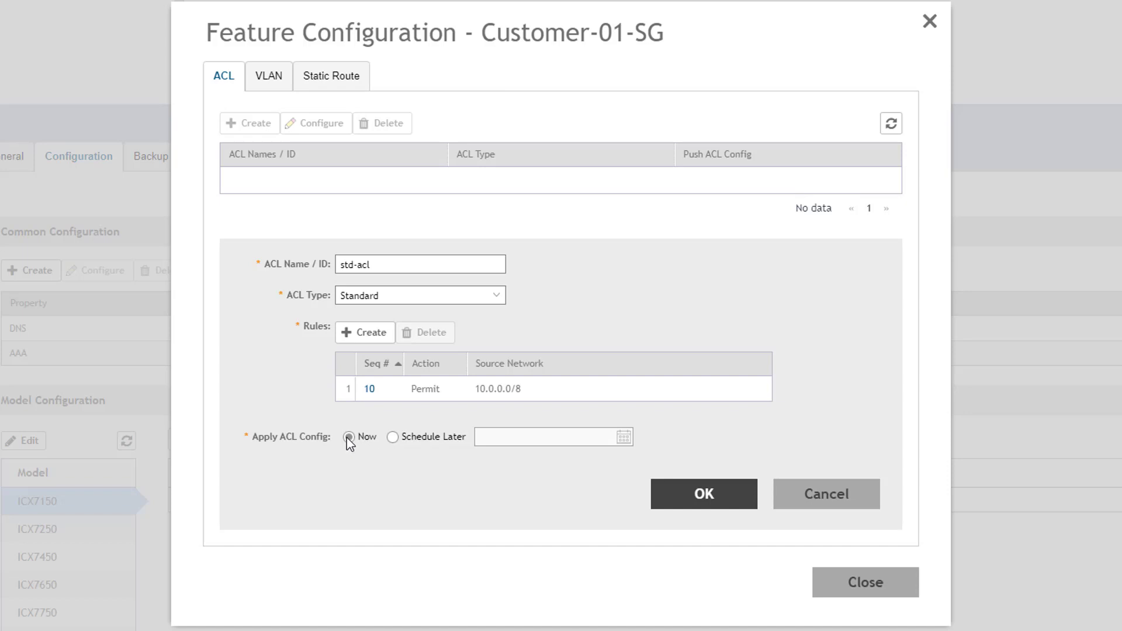
{"action": "left_click", "coordinate": [735, 506]}
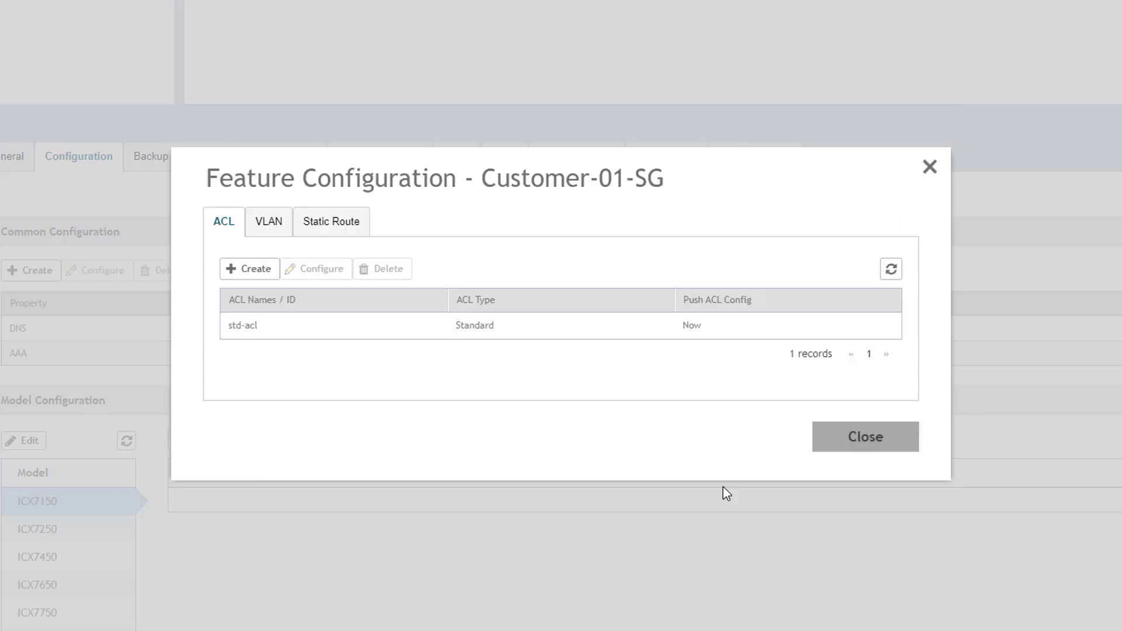
Start VLAN 100 with DHCP snooping and ARP inspection left off
{"action": "left_click", "coordinate": [286, 236]}
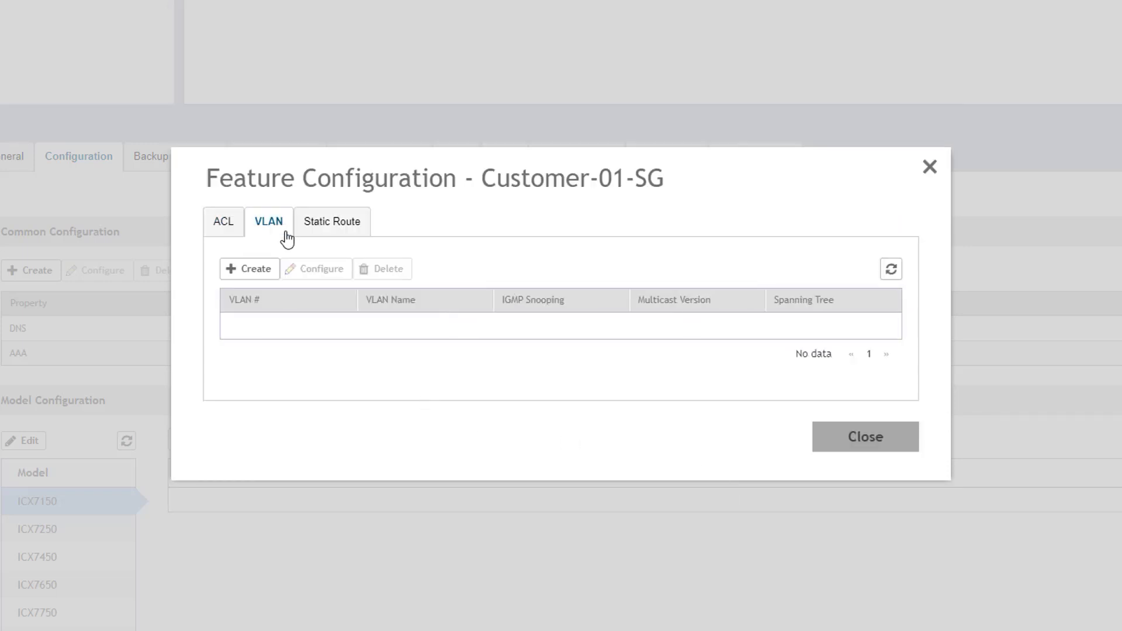
{"action": "left_click", "coordinate": [270, 269]}
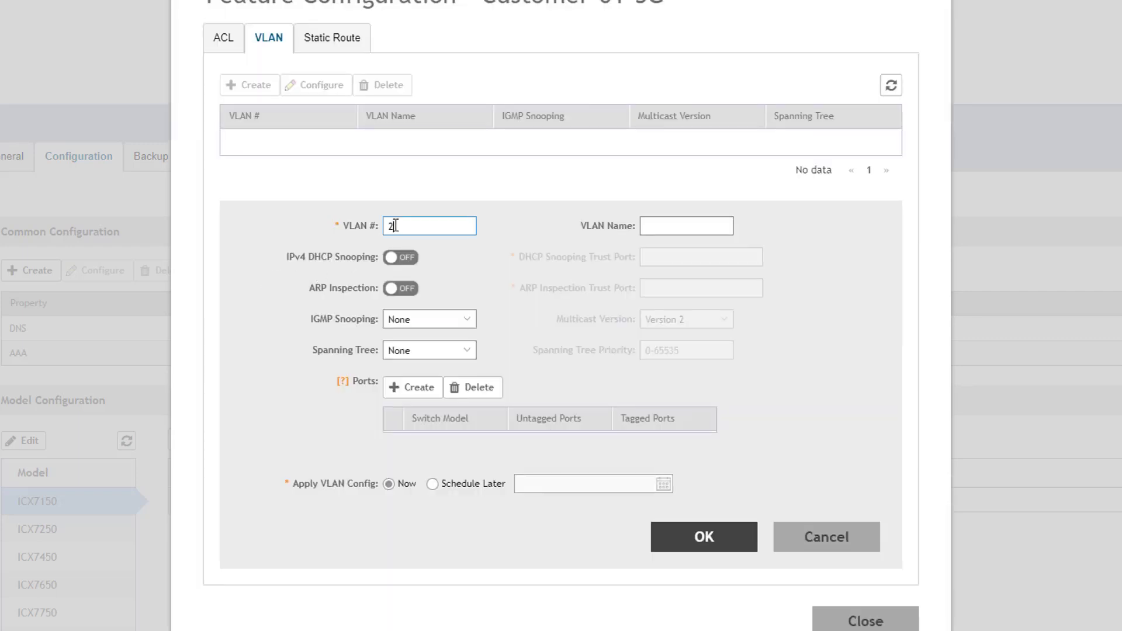
{"action": "left_click_drag", "start_coordinate": [395, 225], "coordinate": [386, 226]}
{"action": "type", "text": "100"}
{"action": "left_click", "coordinate": [401, 257]}
{"action": "left_click", "coordinate": [566, 359]}
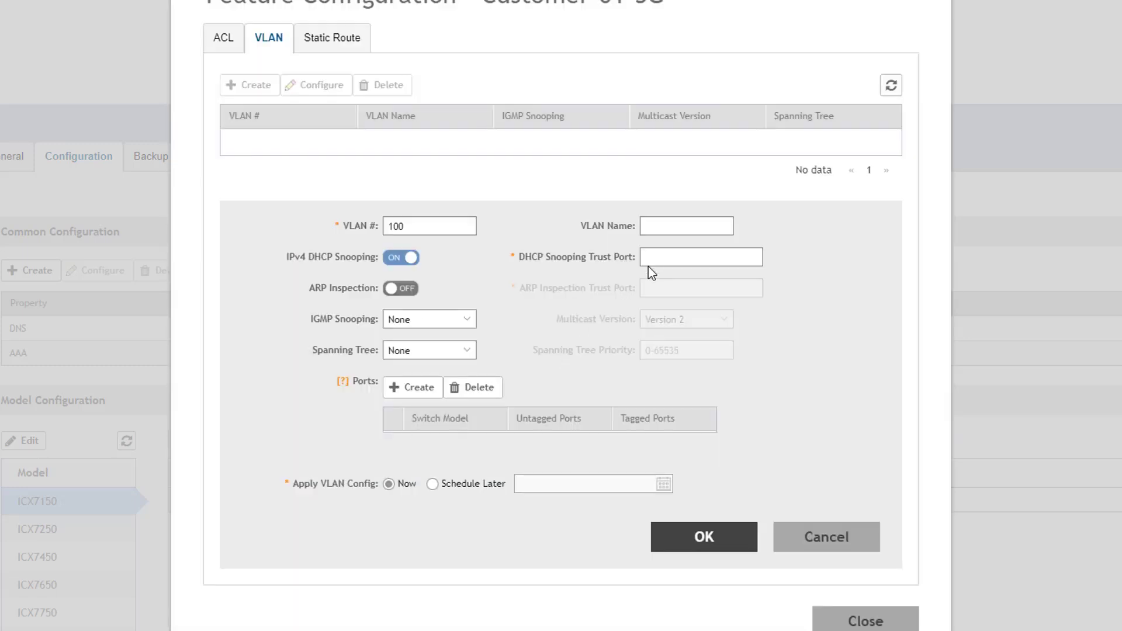
{"action": "left_click", "coordinate": [402, 288]}
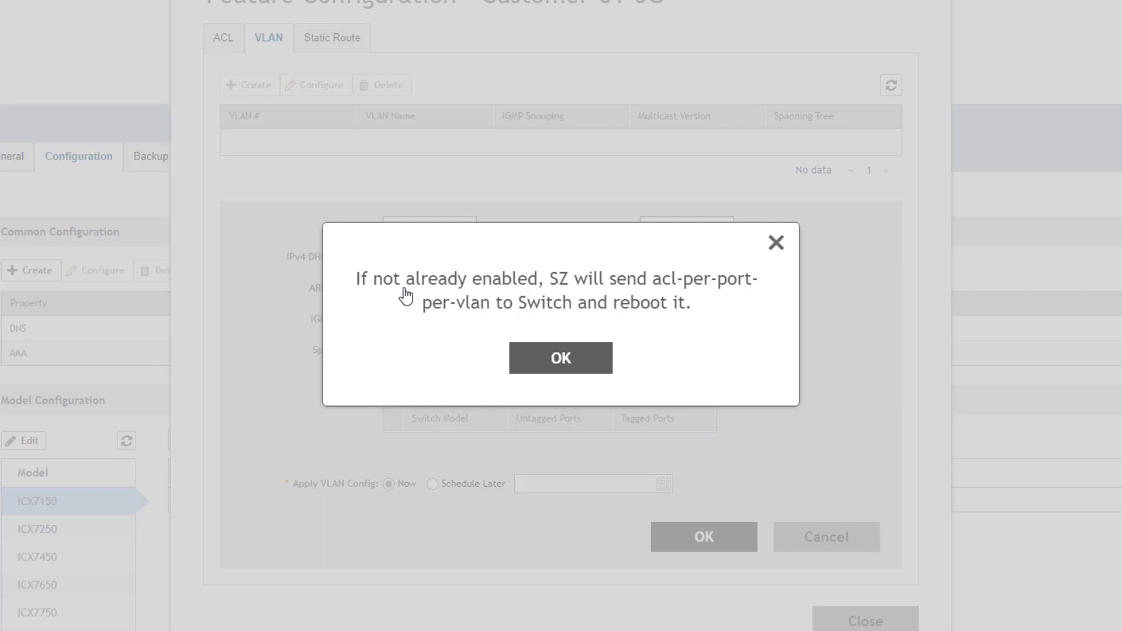
{"action": "left_click", "coordinate": [537, 358]}
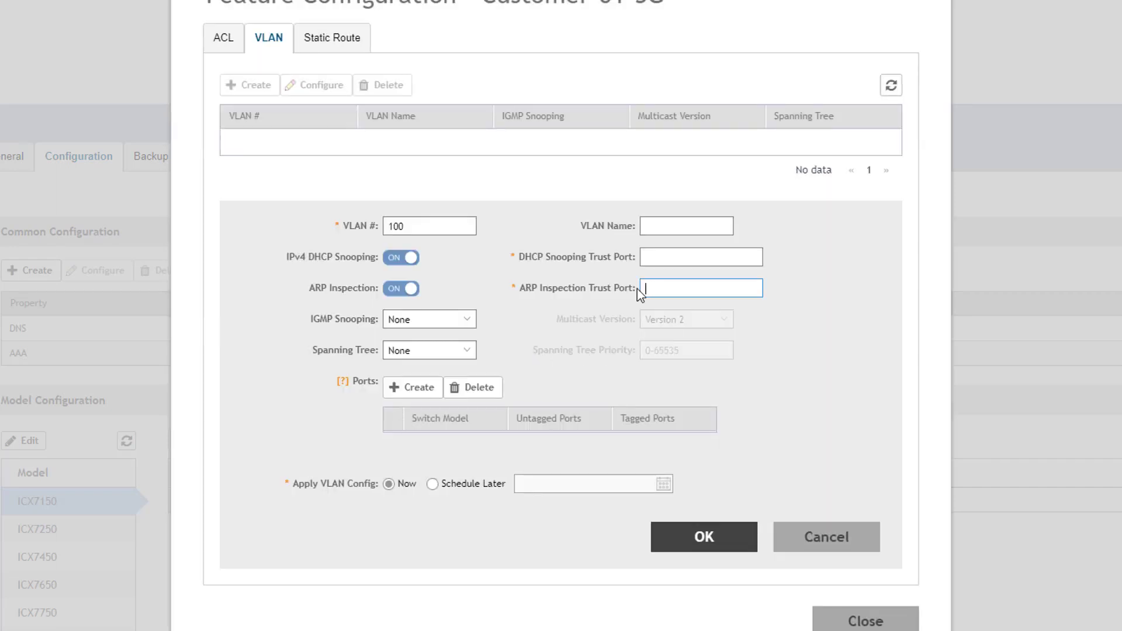
{"action": "left_click", "coordinate": [402, 288]}
{"action": "left_click", "coordinate": [400, 257]}
Set IGMP snooping Passive, multicast Version 2 and RSTP spanning tree, and add a port row
{"action": "left_click", "coordinate": [466, 319]}
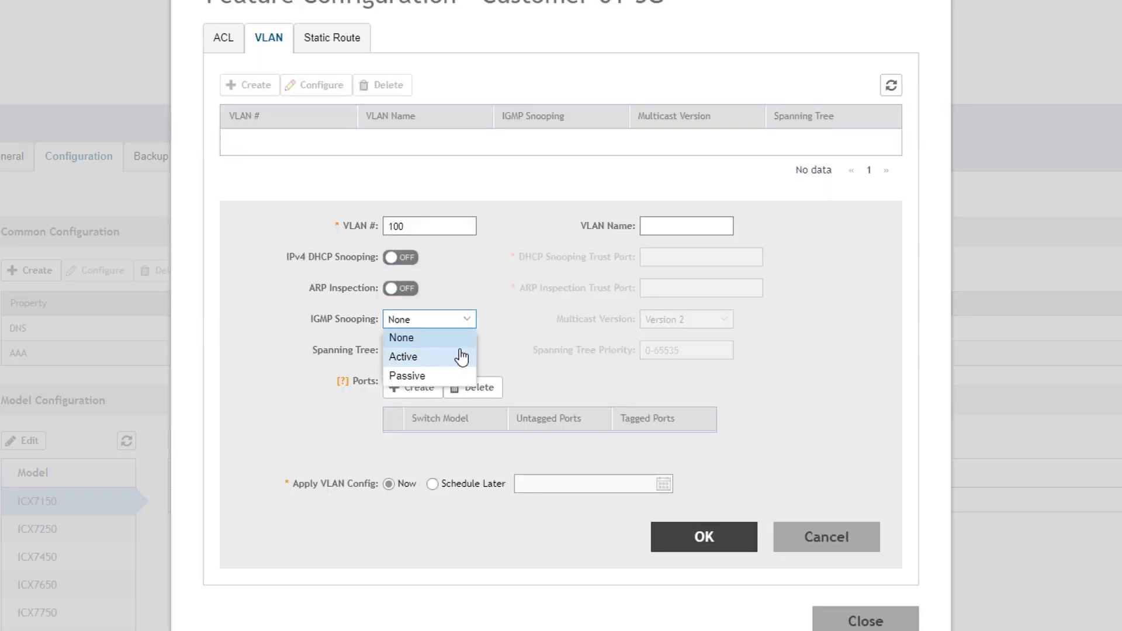
{"action": "left_click", "coordinate": [456, 377]}
{"action": "left_click", "coordinate": [722, 320]}
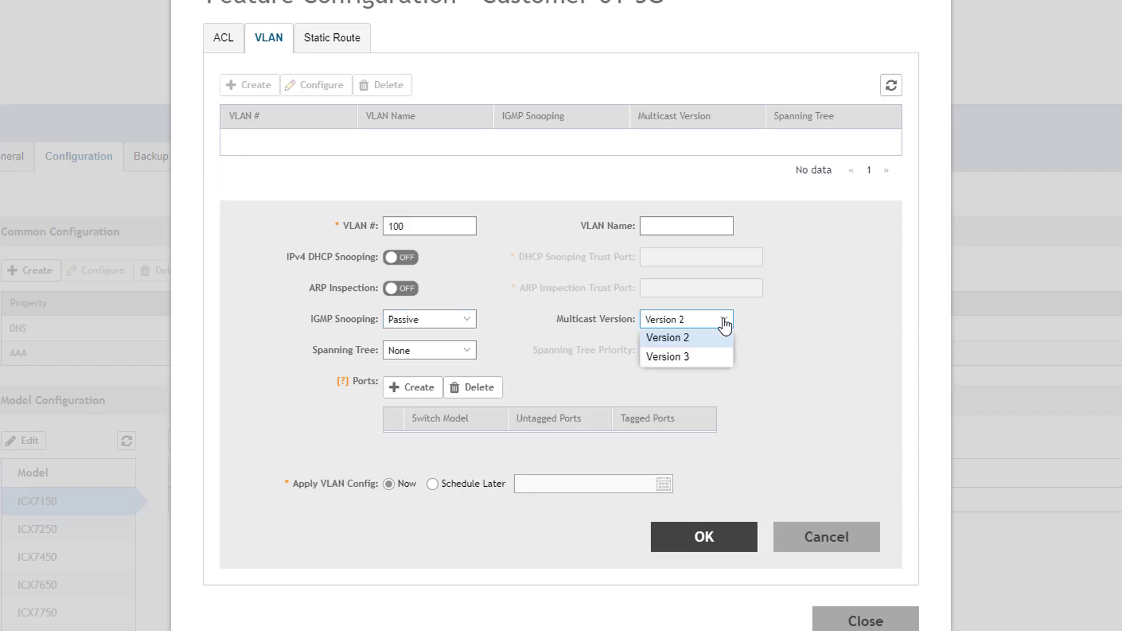
{"action": "left_click", "coordinate": [701, 340]}
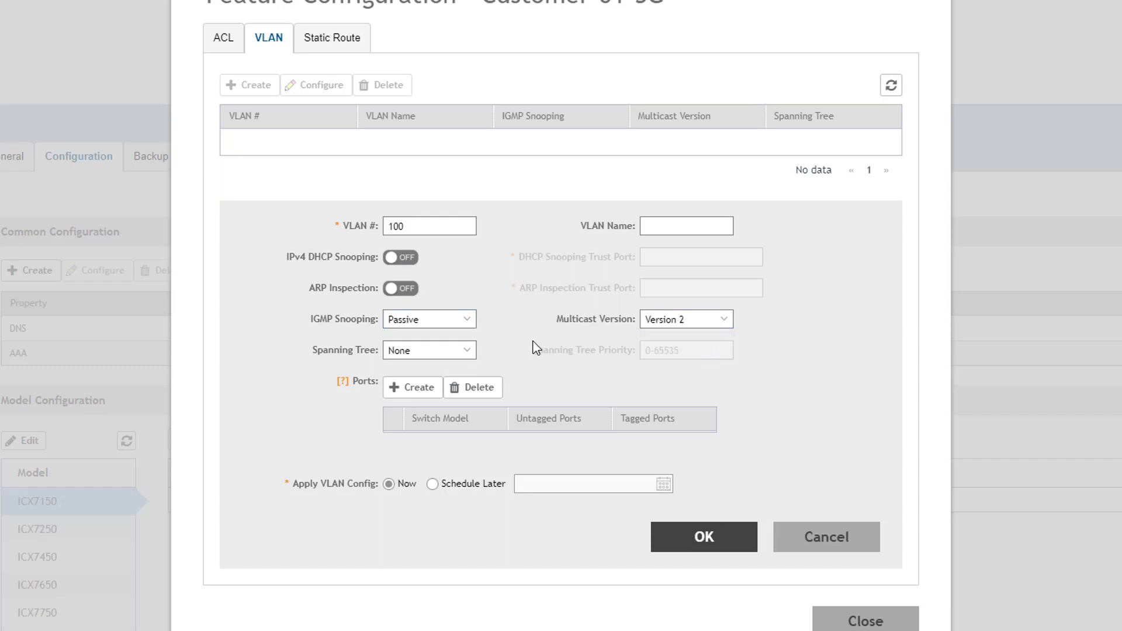
{"action": "left_click", "coordinate": [468, 362]}
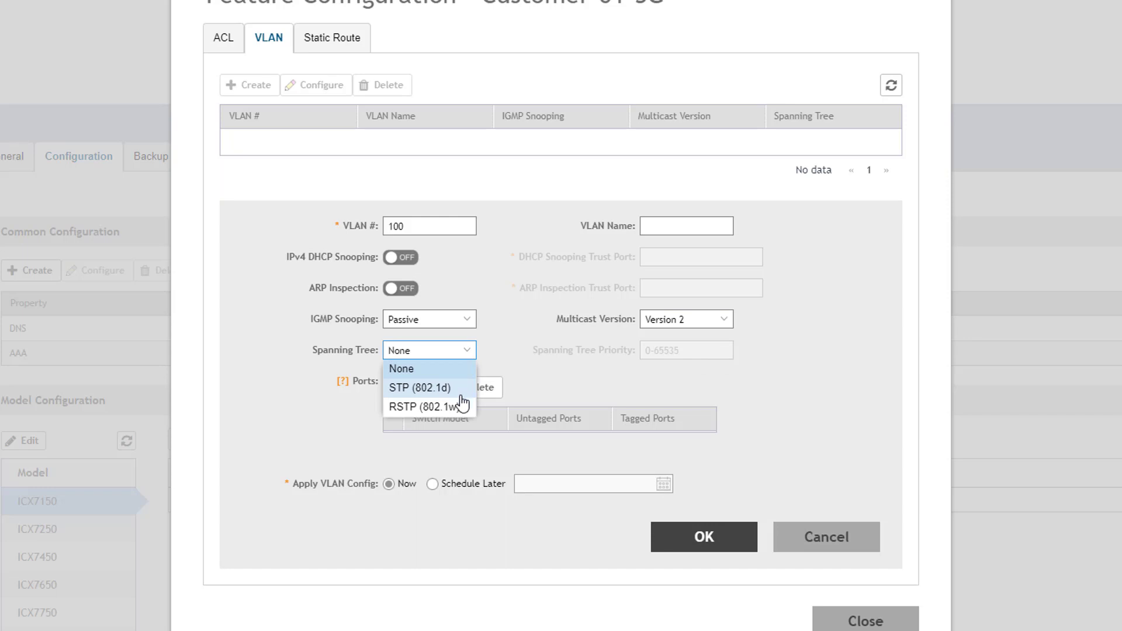
{"action": "left_click", "coordinate": [440, 407]}
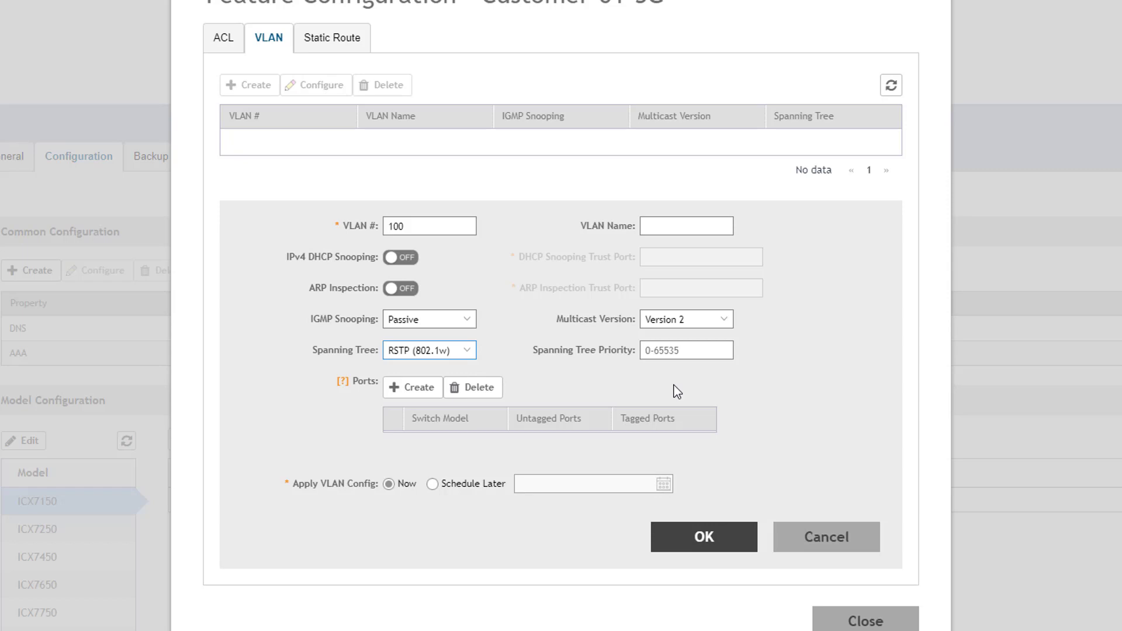
{"action": "left_click", "coordinate": [421, 395]}
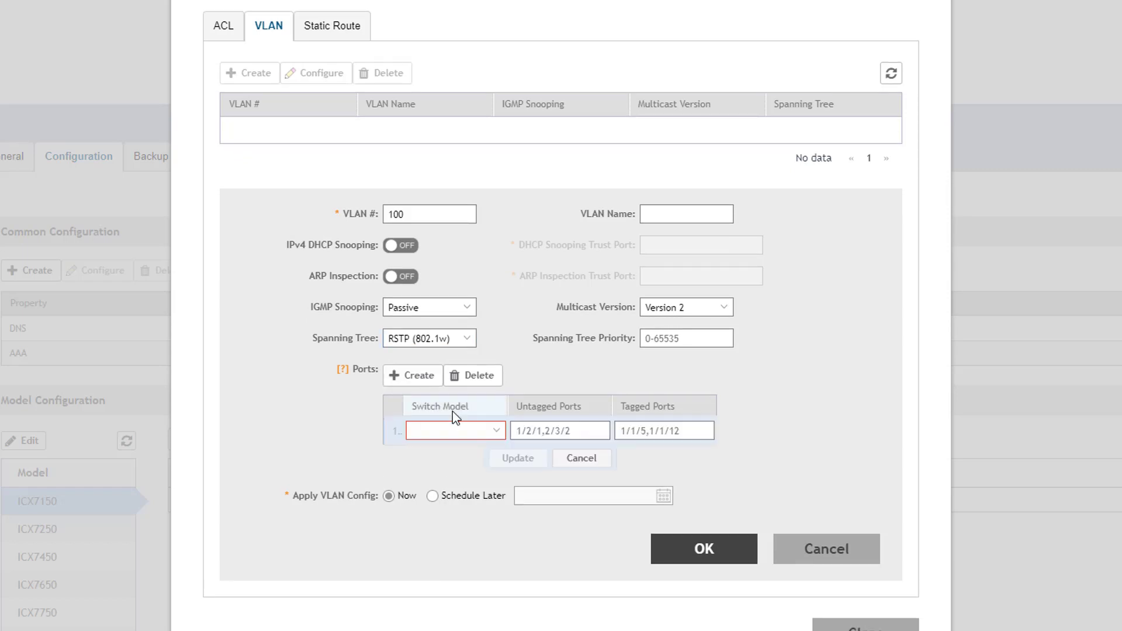
Assign ICX7150-C12 untagged ports 1/2/1,1/2/2 and tagged 1/3/1,1/3/2, then save VLAN 100
{"action": "left_click", "coordinate": [496, 434]}
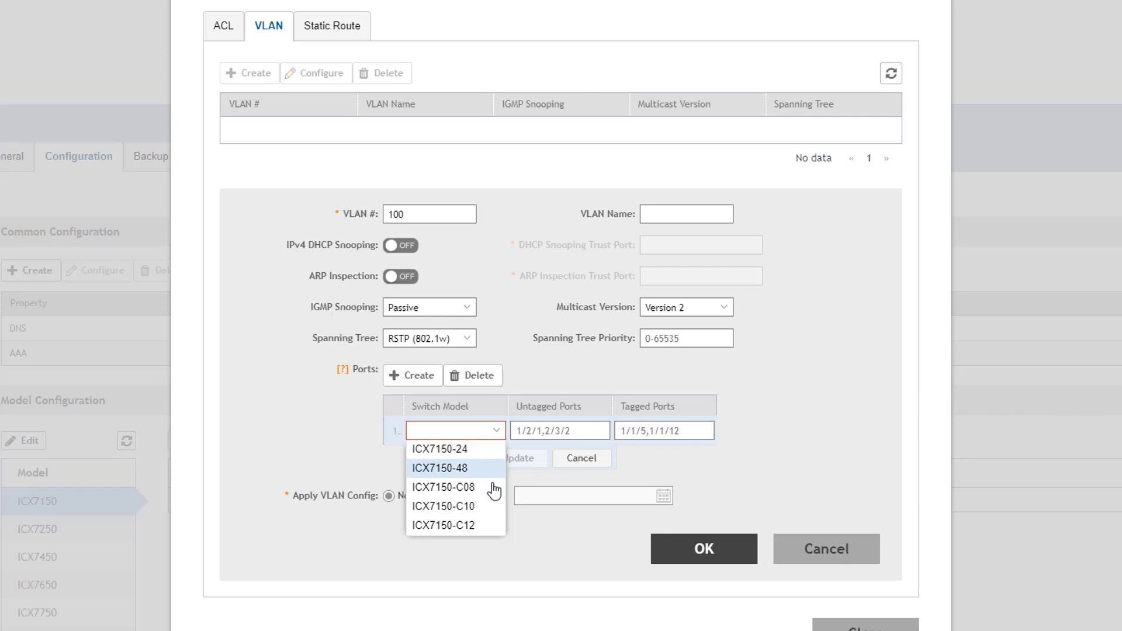
{"action": "left_click", "coordinate": [482, 529]}
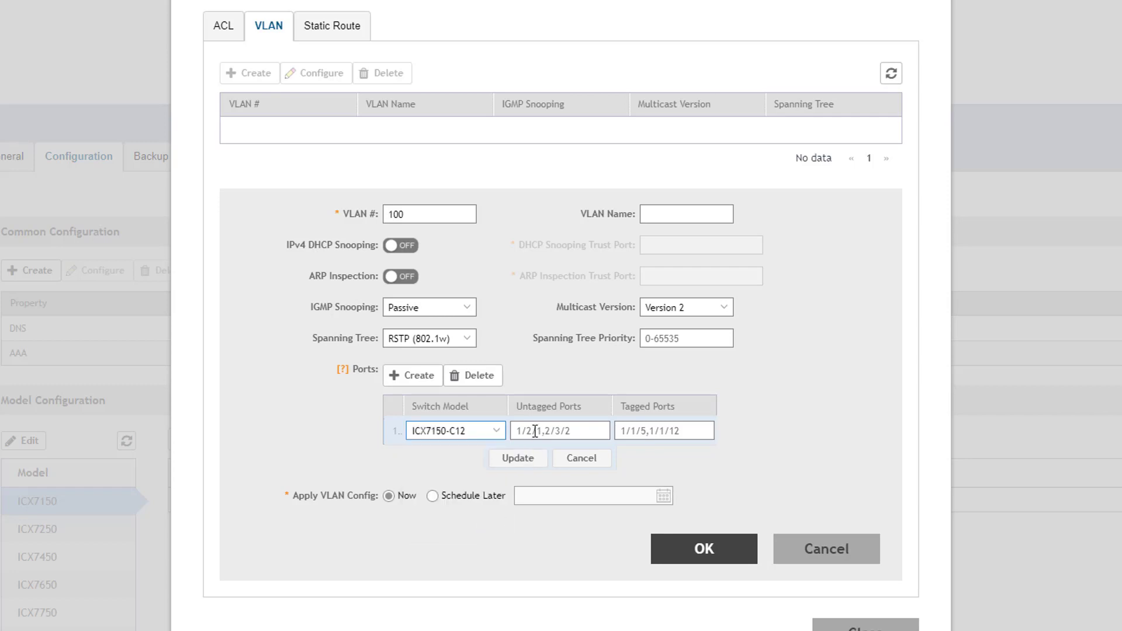
{"action": "key", "text": "BackSpace"}
{"action": "key", "text": "BackSpace"}
{"action": "key", "text": "BackSpace"}
{"action": "key", "text": "BackSpace"}
{"action": "key", "text": "BackSpace"}
{"action": "key", "text": "BackSpace"}
{"action": "type", "text": ",1/2/2"}
{"action": "key", "text": "Tab"}
{"action": "type", "text": "1/3/1,1/3/2"}
{"action": "left_click", "coordinate": [522, 461]}
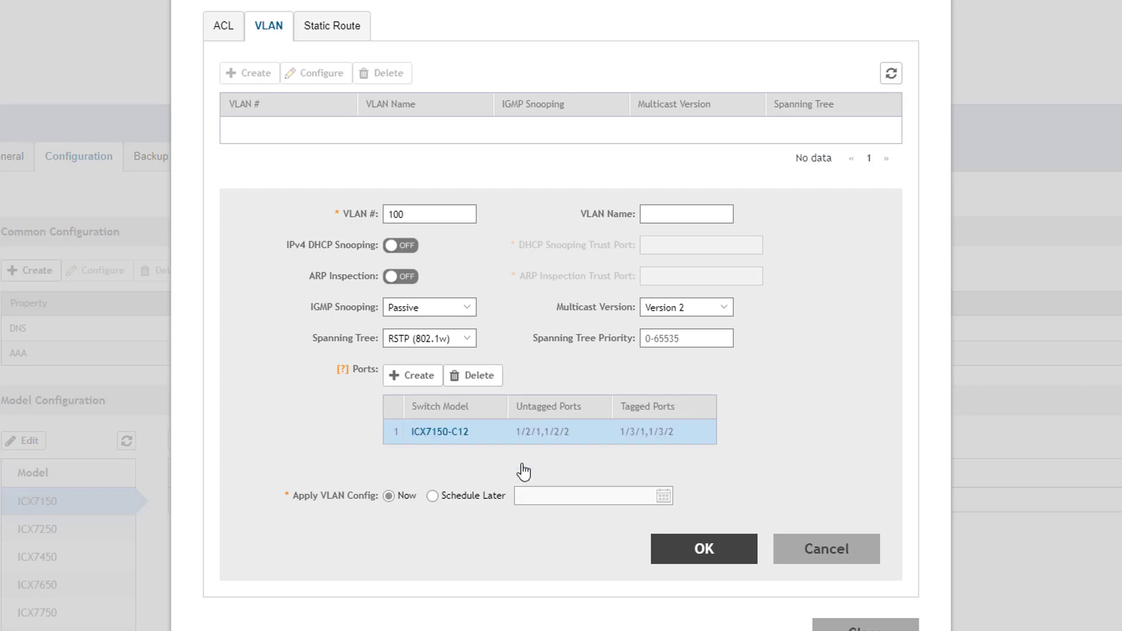
{"action": "left_click", "coordinate": [711, 549]}
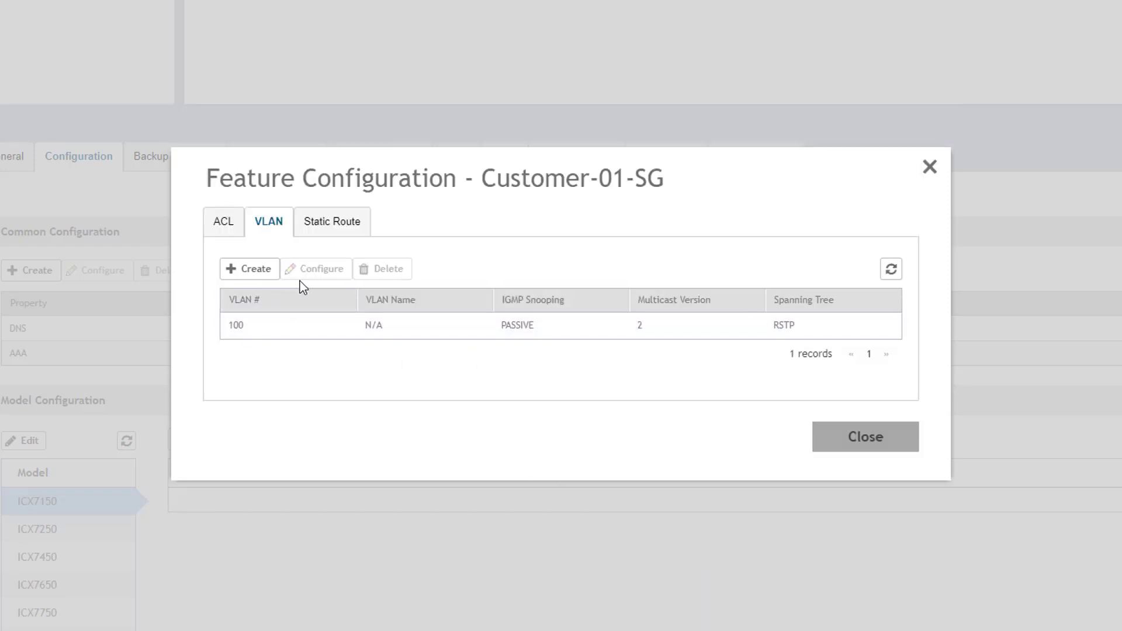
Add a static route 0.0.0.0/0 via next hop 192.168.1.1 with admin distance 2
{"action": "left_click", "coordinate": [344, 237]}
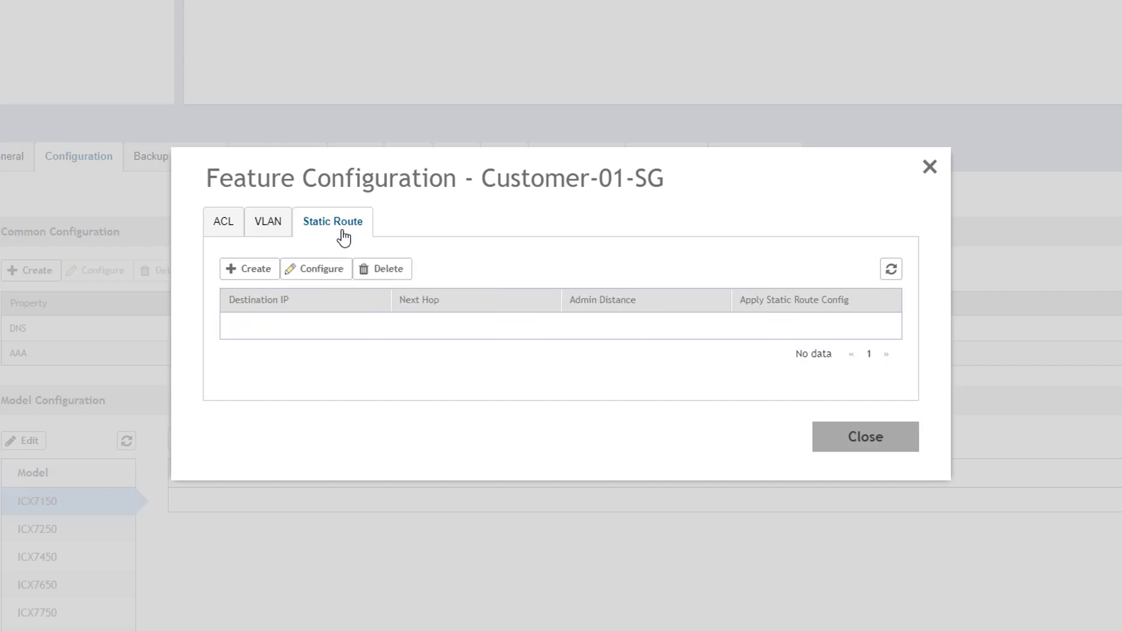
{"action": "left_click", "coordinate": [273, 276]}
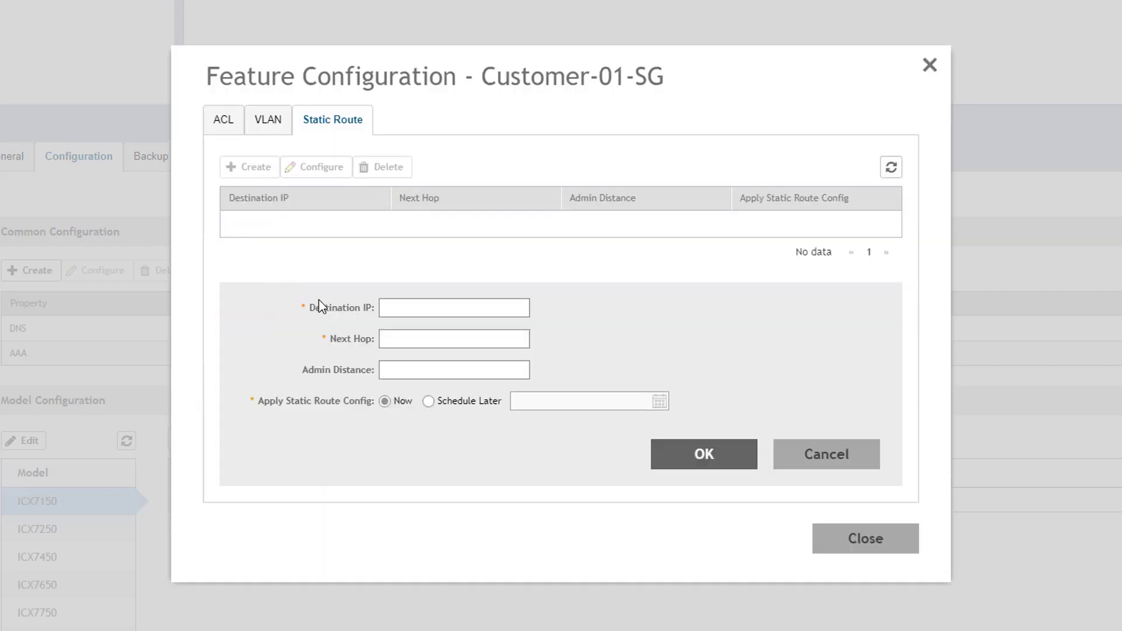
{"action": "type", "text": "0.0.0.0/0"}
{"action": "type", "text": "192.168.1.1"}
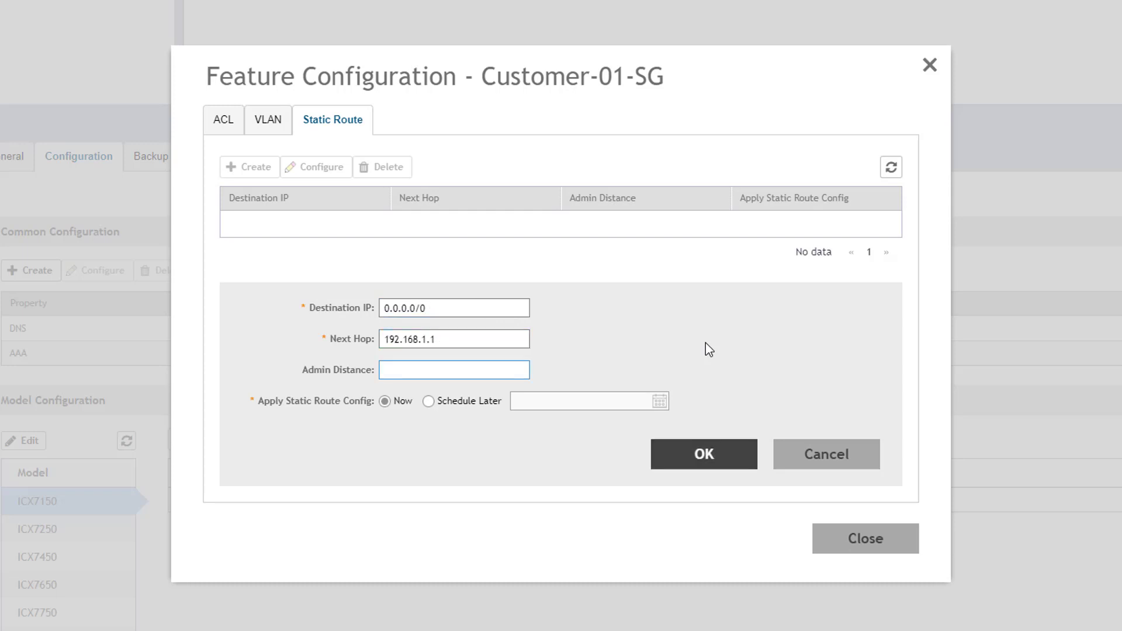
{"action": "type", "text": "2"}
{"action": "left_click", "coordinate": [714, 459]}
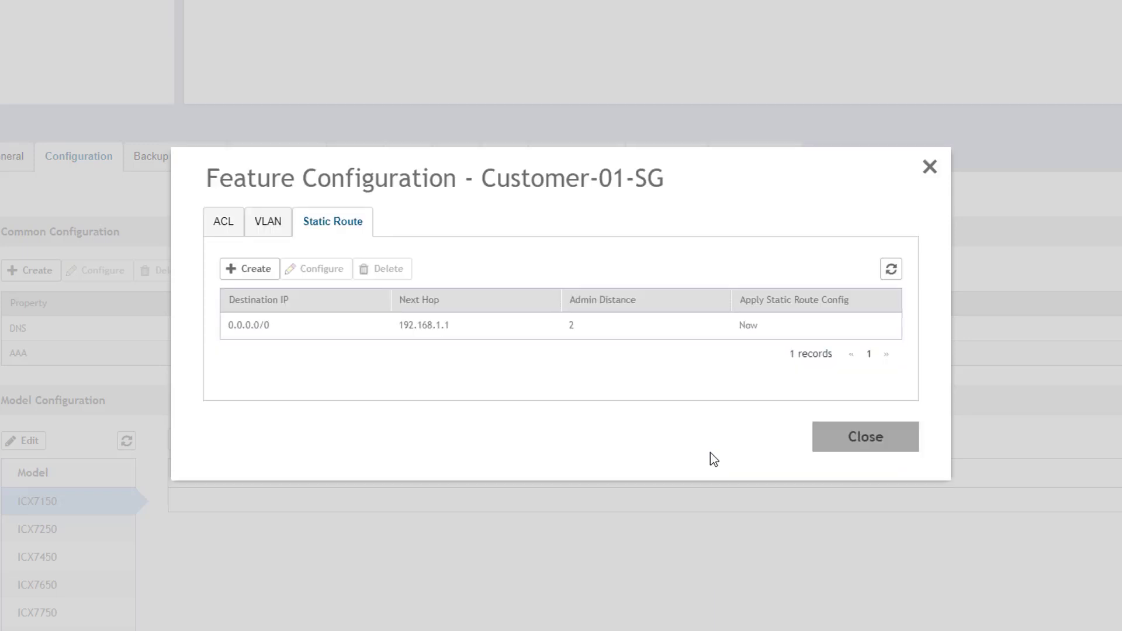
{"action": "left_click", "coordinate": [867, 457]}
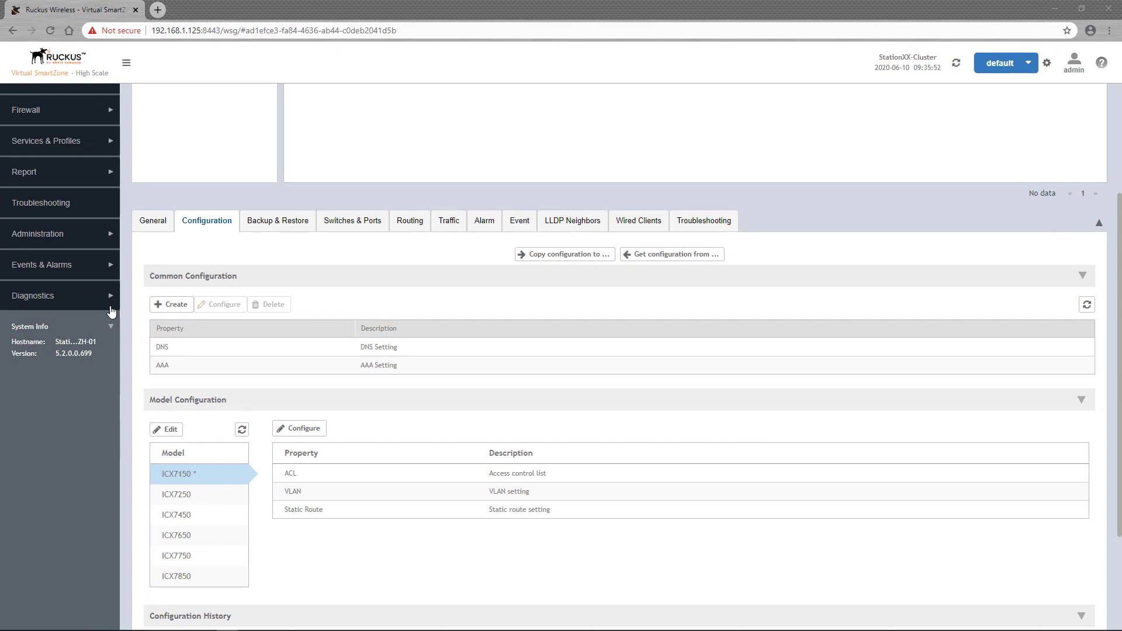
Move the offline ICX7150 switch from Staging Group into Customer-01-SG and confirm
{"action": "scroll", "coordinate": [111, 313], "scroll_direction": "up", "scroll_amount": 3}
{"action": "left_click", "coordinate": [214, 248]}
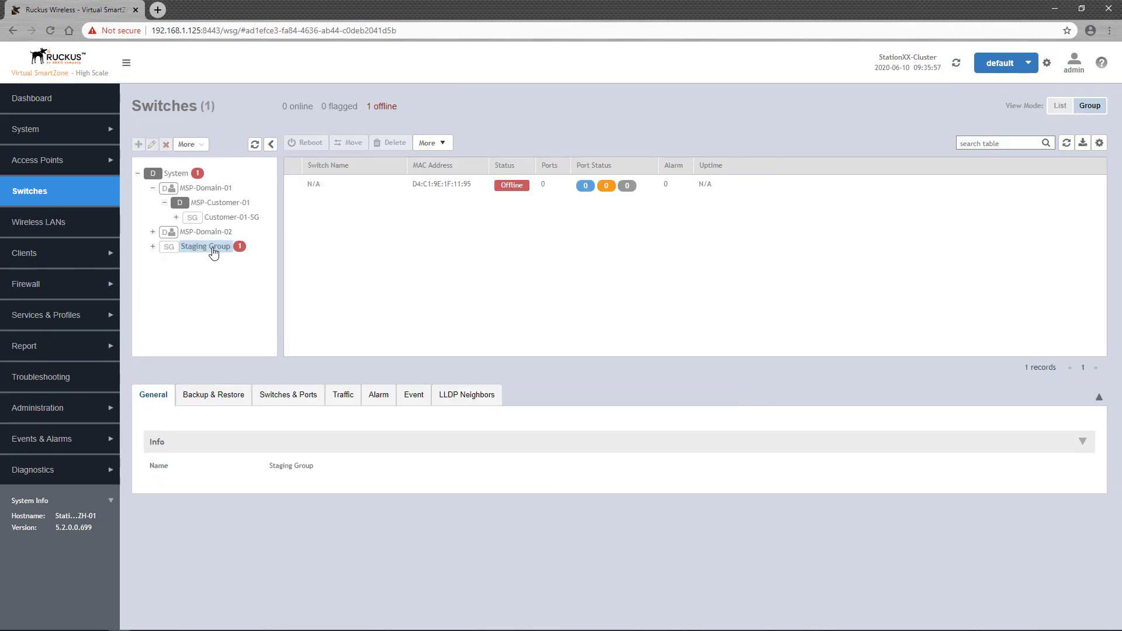
{"action": "left_click", "coordinate": [467, 193]}
{"action": "left_click", "coordinate": [349, 142]}
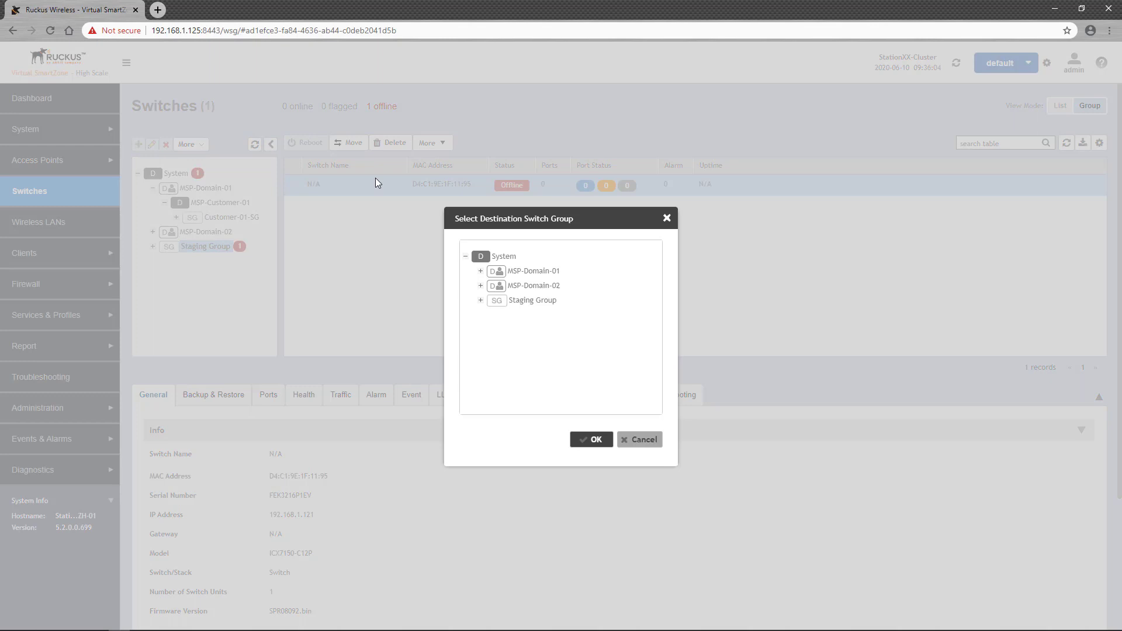
{"action": "left_click", "coordinate": [593, 439]}
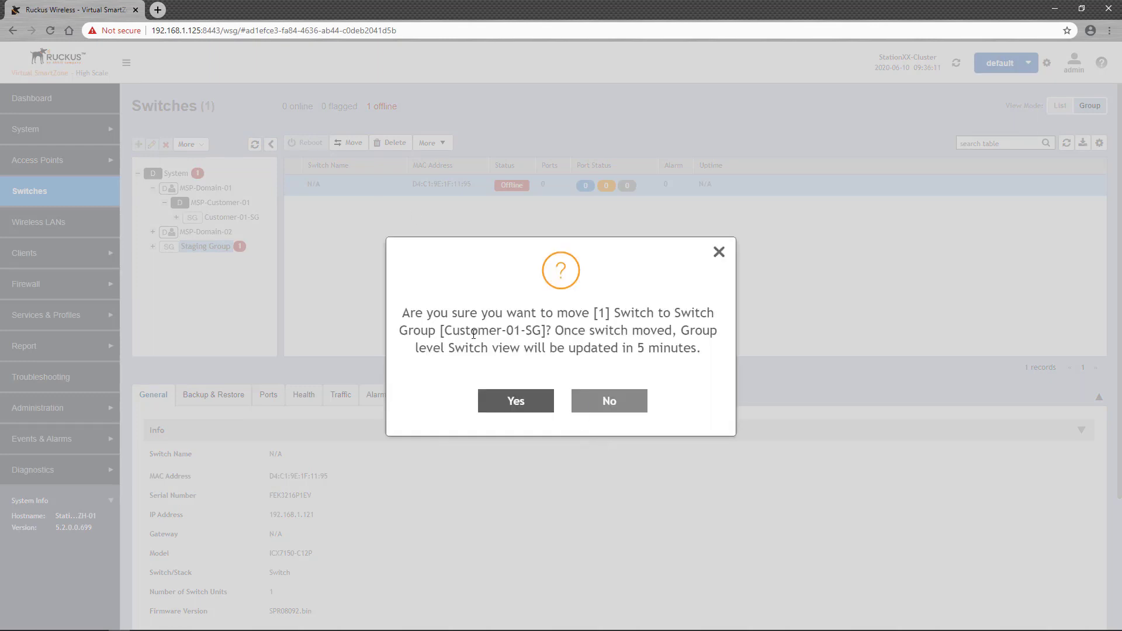
{"action": "left_click", "coordinate": [515, 404]}
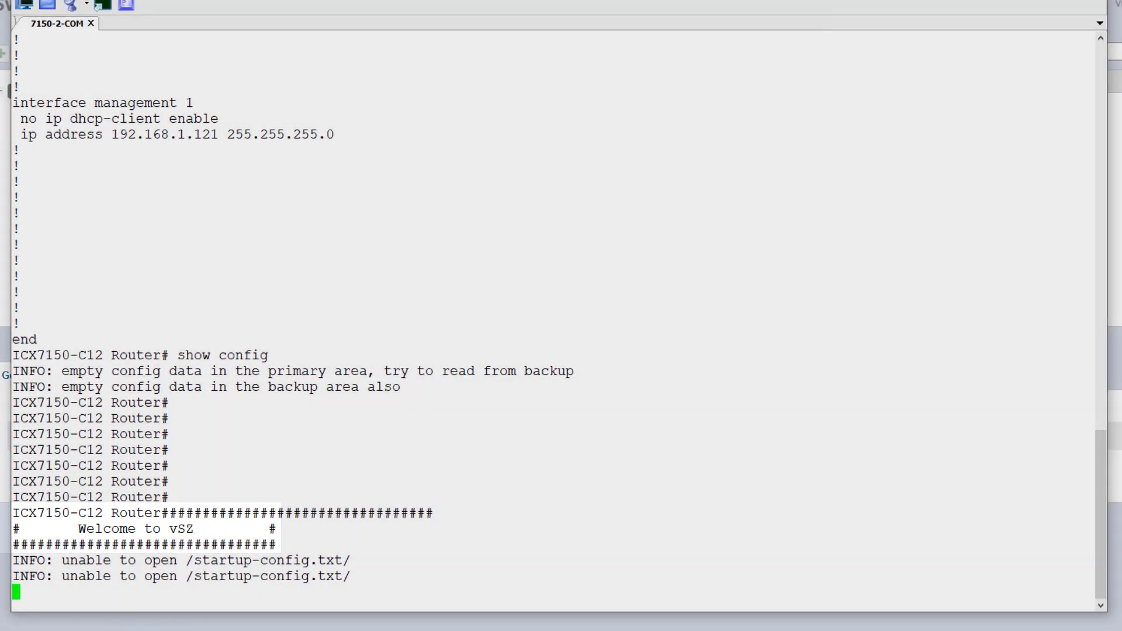
Run show running-config on the serial console and page through to the end
{"action": "key", "text": "Return"}
{"action": "key", "text": "Return"}
{"action": "type", "text": "show running-config"}
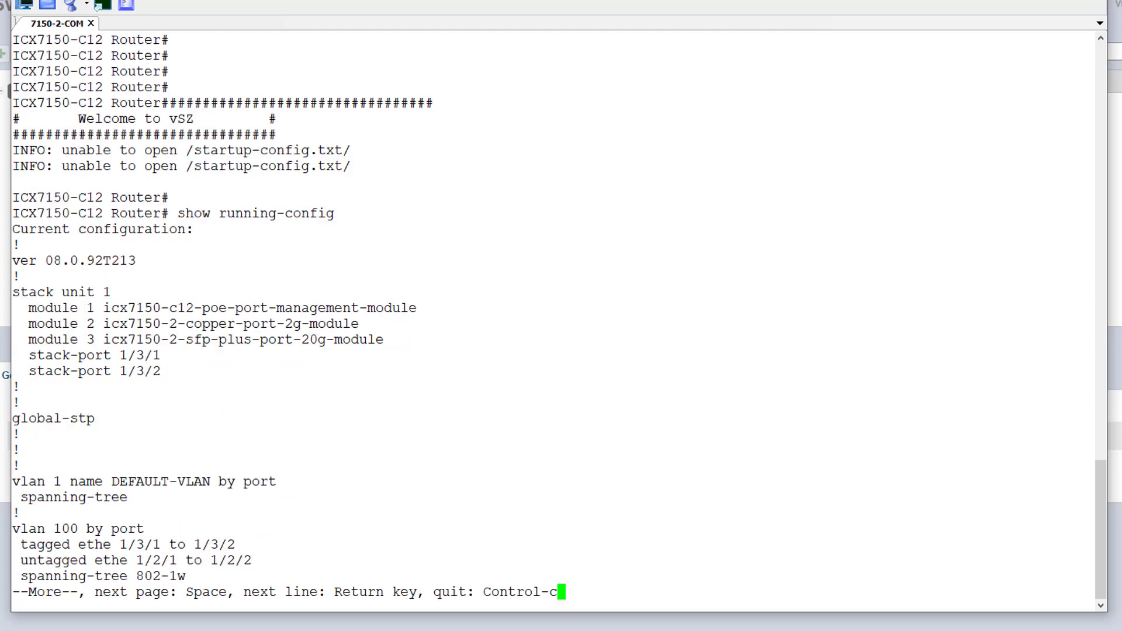
{"action": "key", "text": "space"}
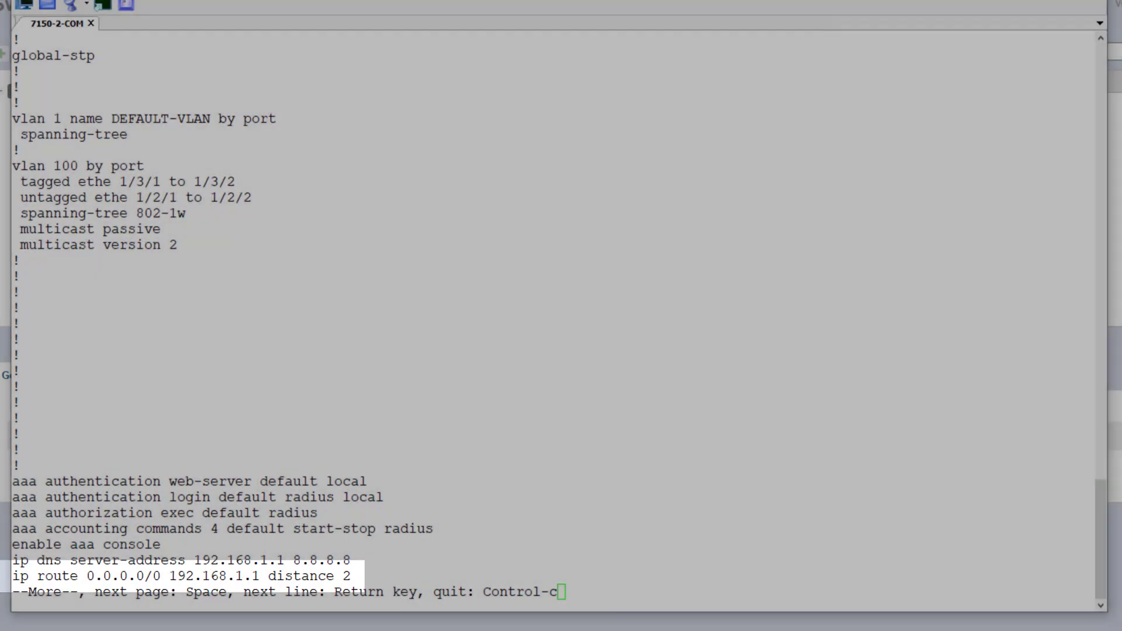
{"action": "key", "text": "space"}
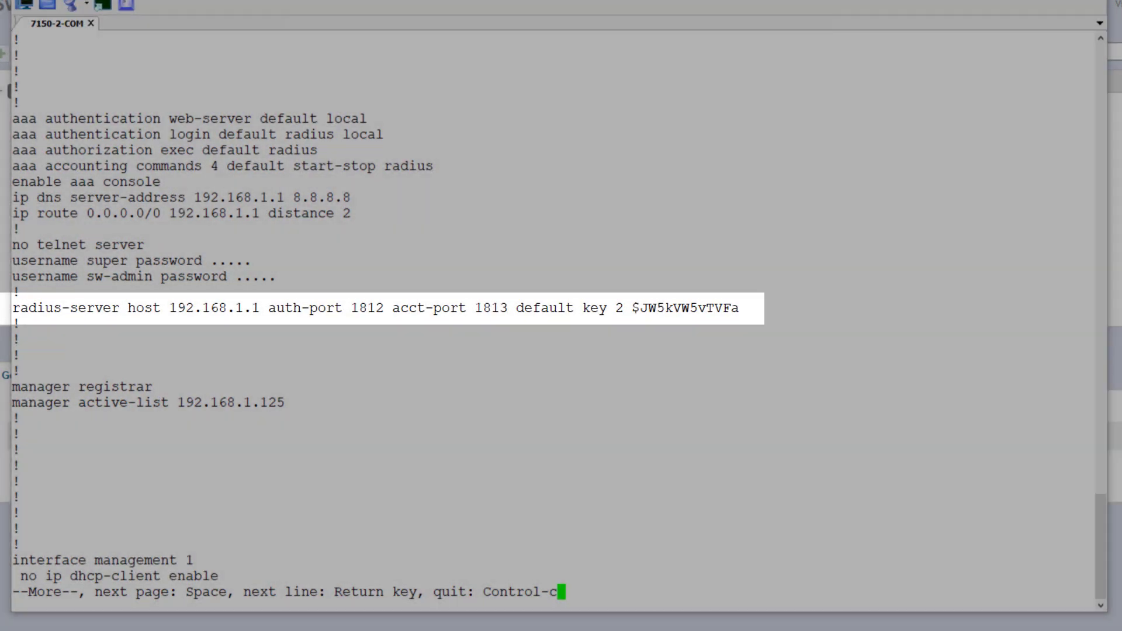
{"action": "key", "text": "space"}
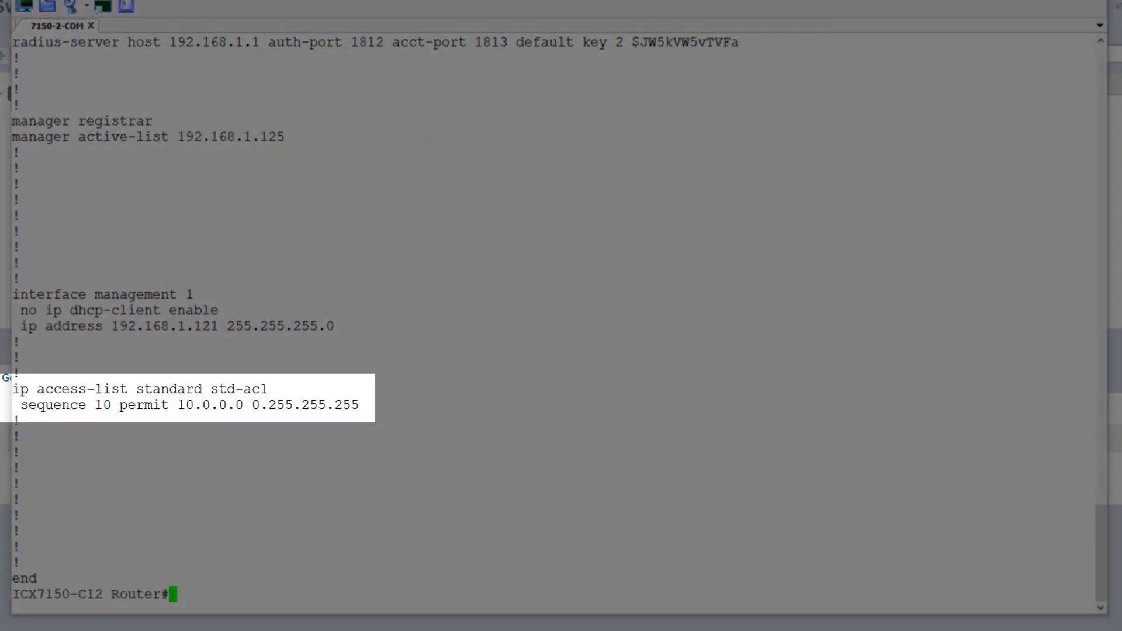